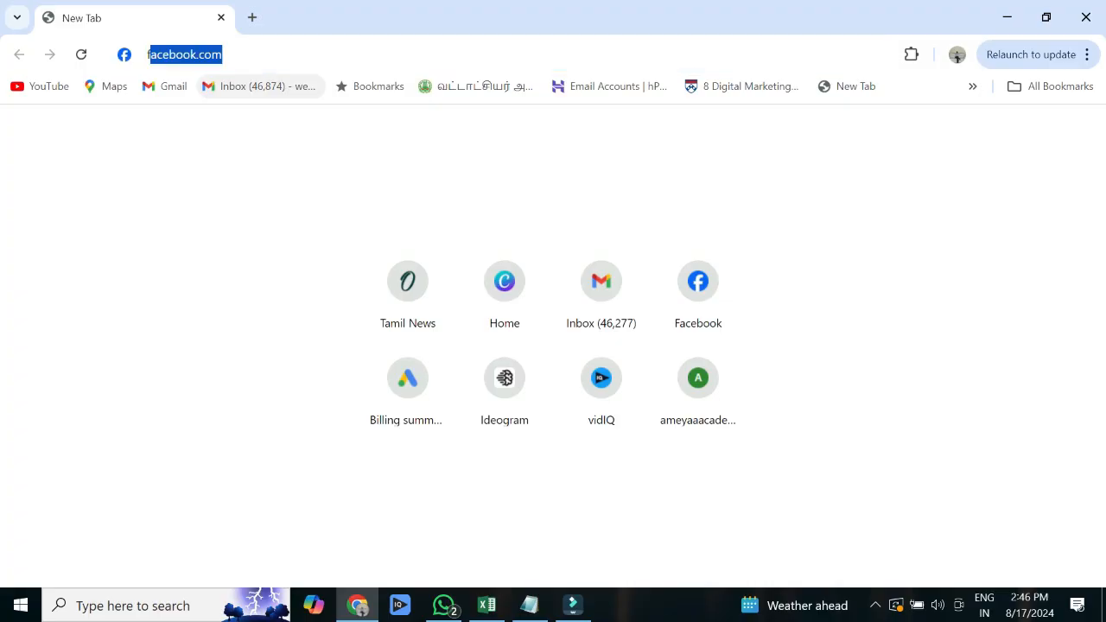
- Load facebook.com in the new tab from the address bar suggestion 'fa'
text(fa)
key(Return)
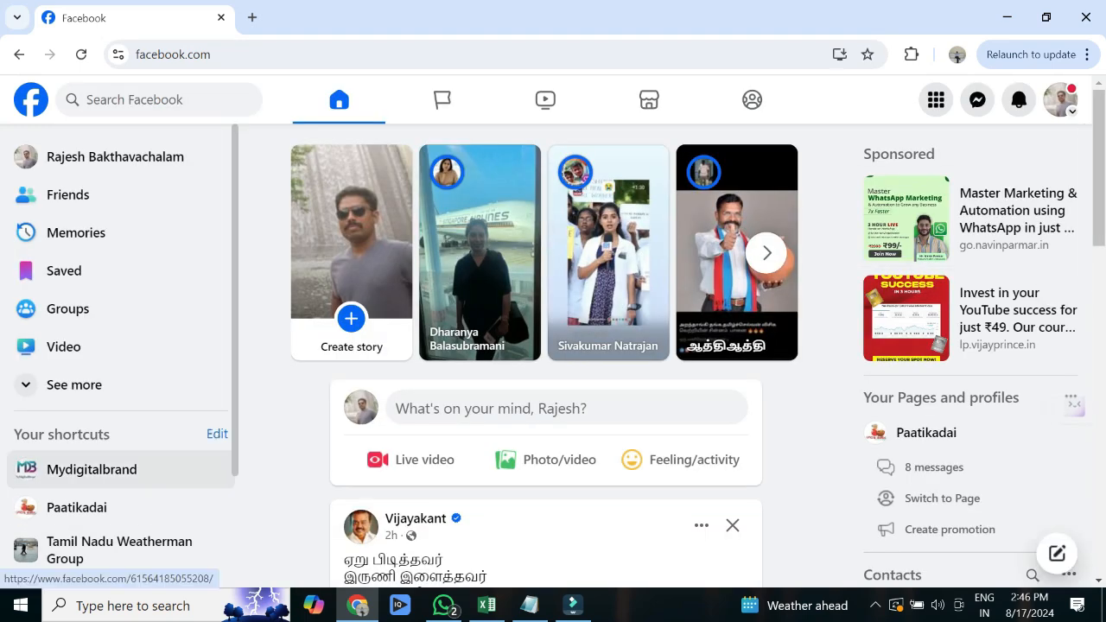
- Open the Mydigitalbrand page and launch Meta Business Suite from its More tools sidebar
click(92, 469)
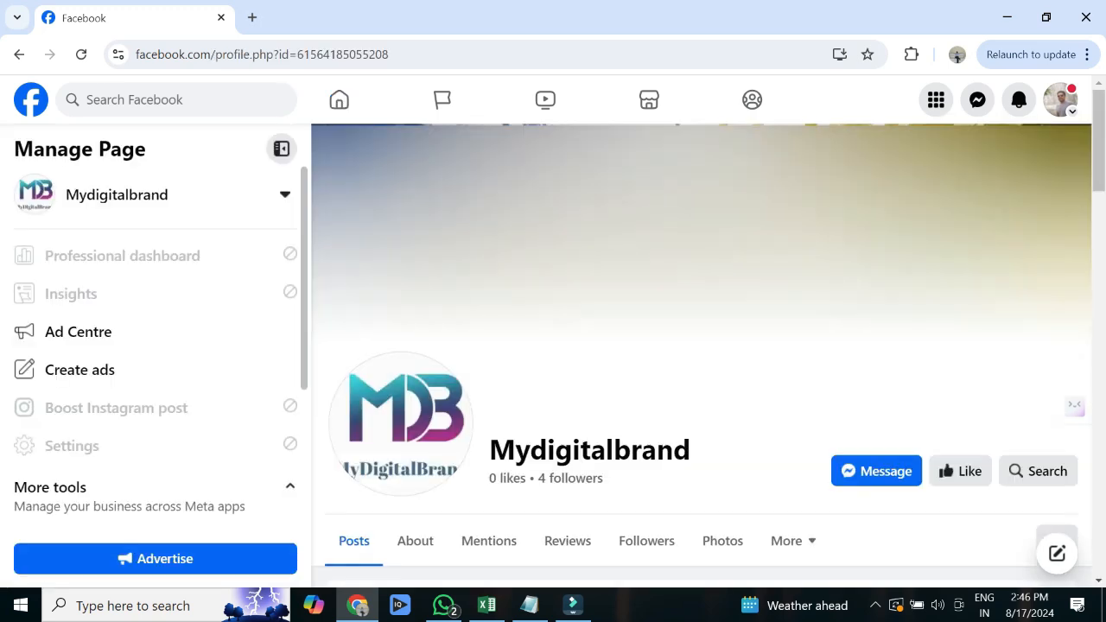
scroll(700, 346, down, 5)
scroll(156, 346, down, 2)
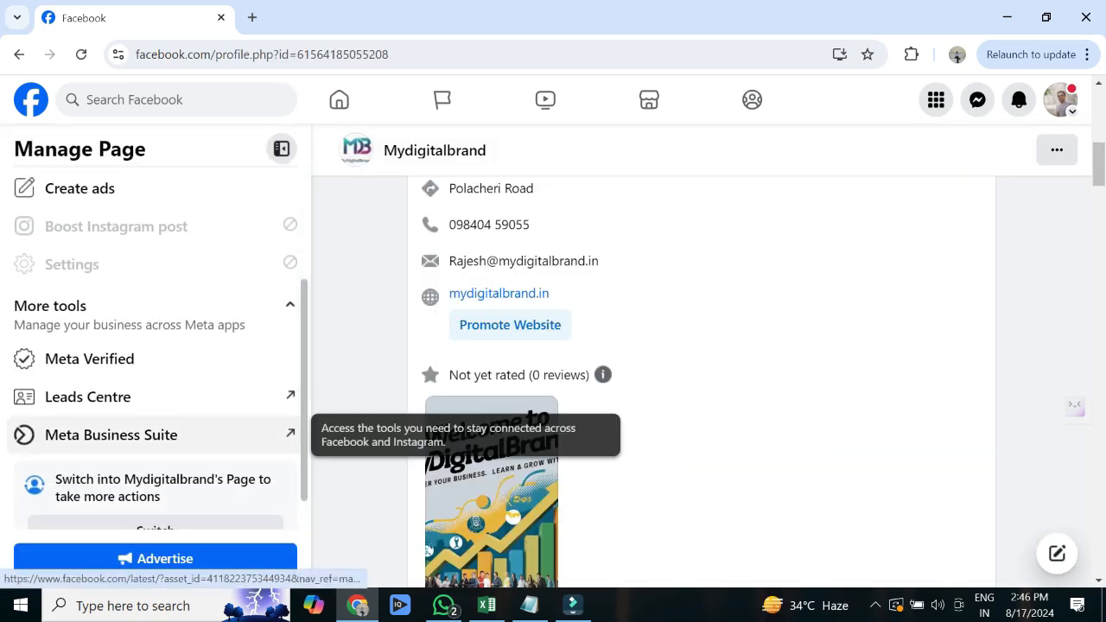
click(112, 435)
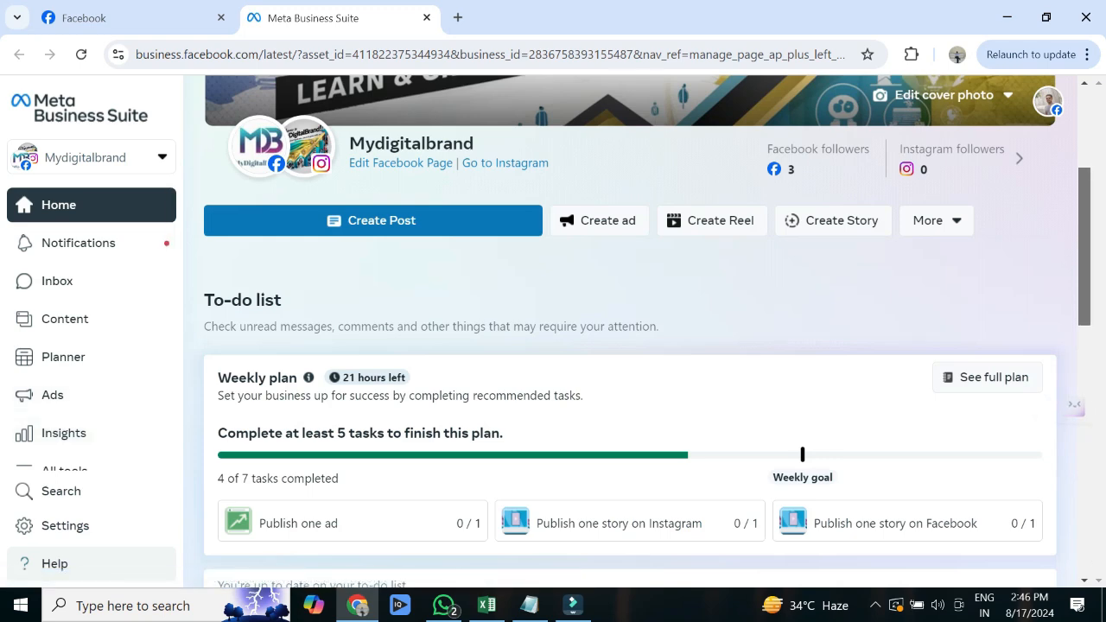
- Open the Mydigitalbrand asset switcher and highlight the existing portfolio and Business portfolios heading
scroll(644, 331, down, 5)
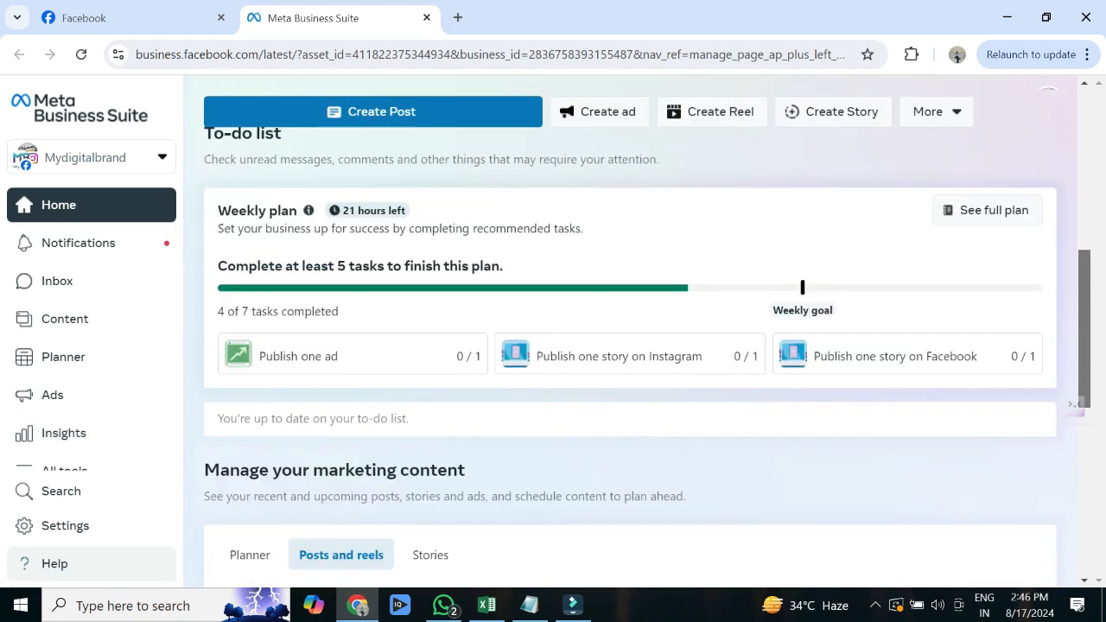
scroll(644, 331, down, 1)
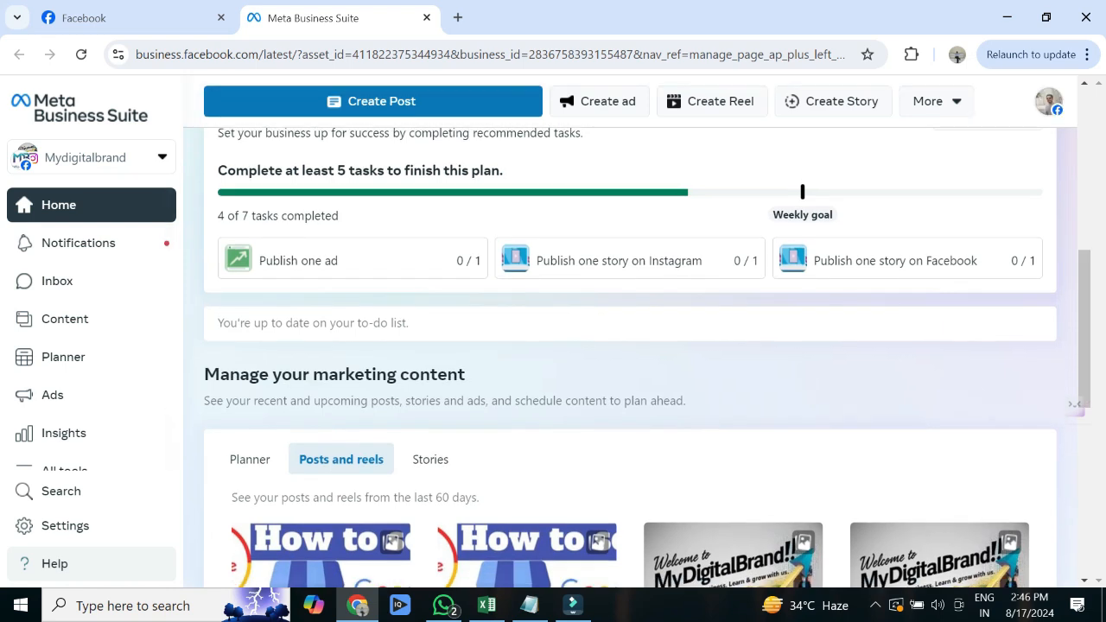
click(90, 157)
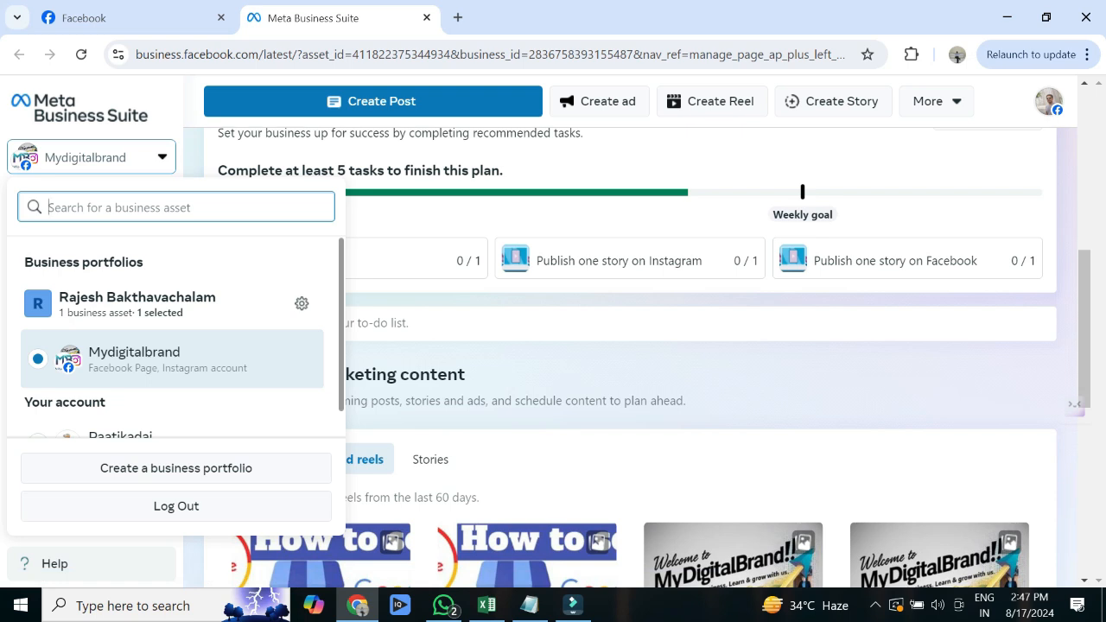
scroll(173, 337, down, 1)
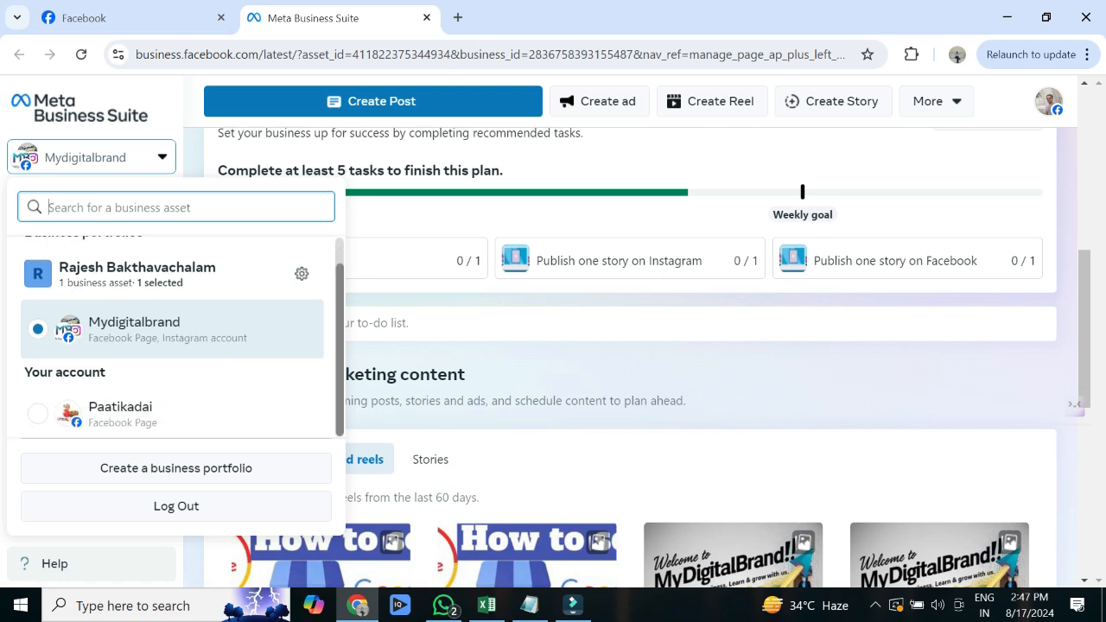
scroll(176, 337, up, 1)
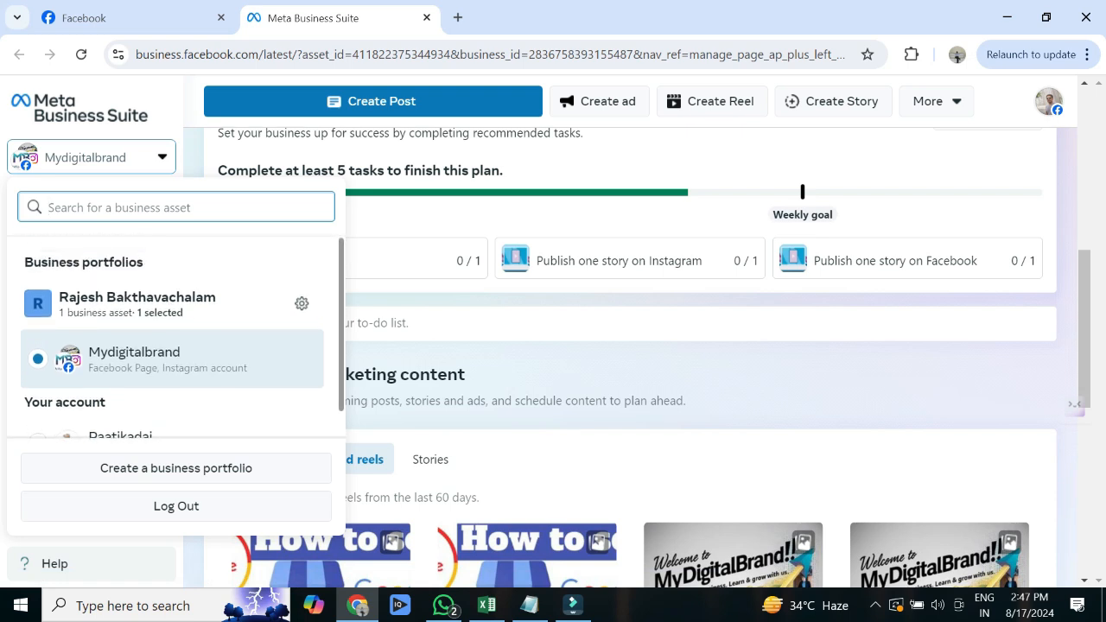
triple_click(77, 296)
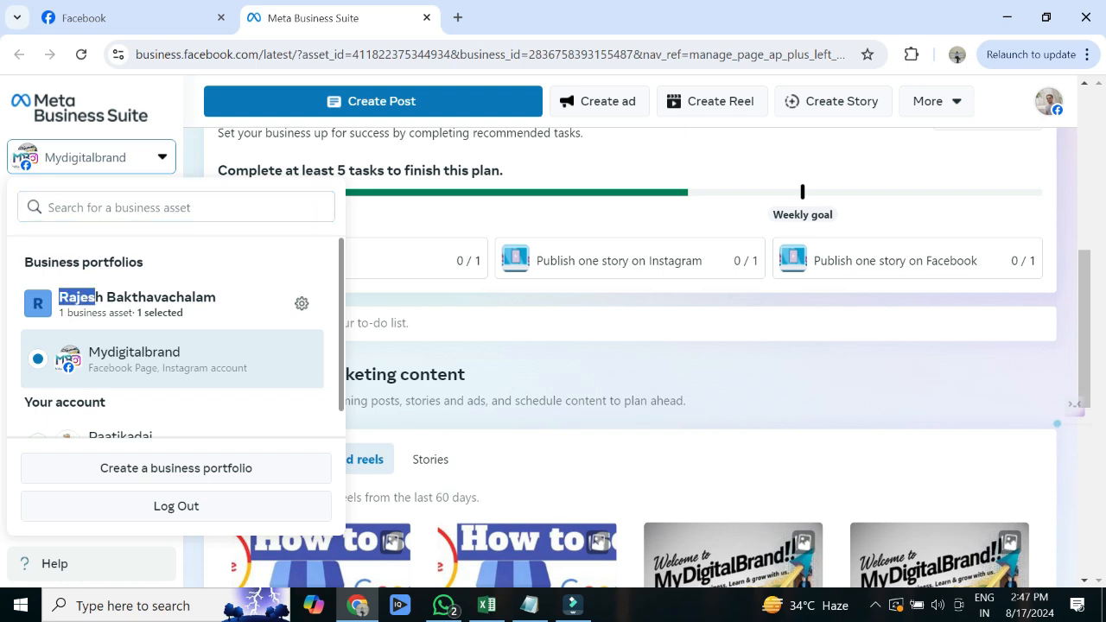
triple_click(78, 261)
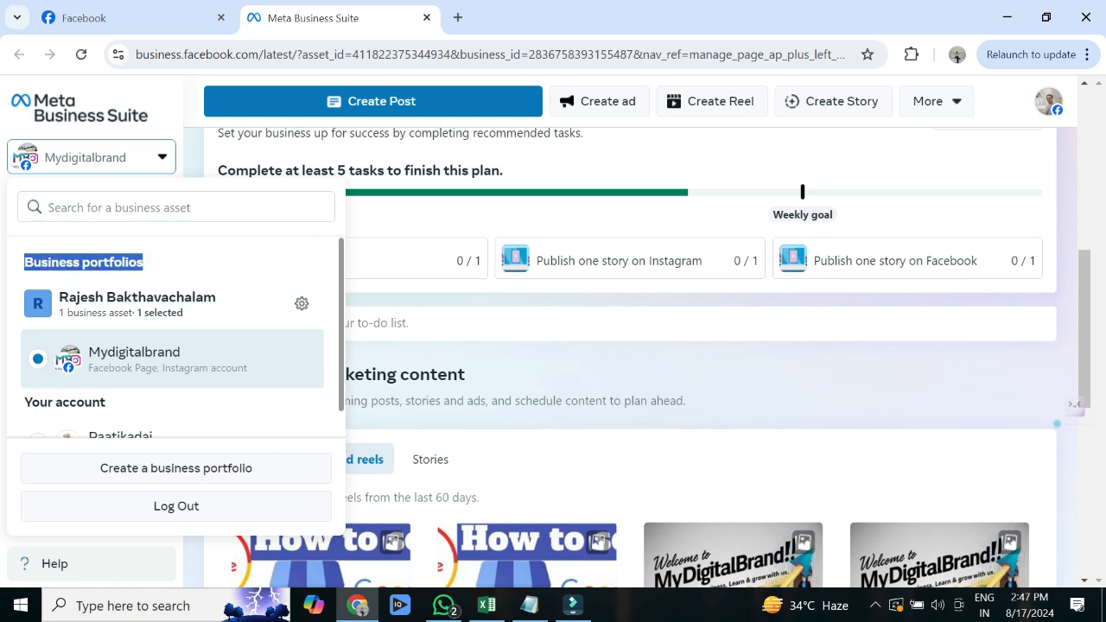
click(173, 208)
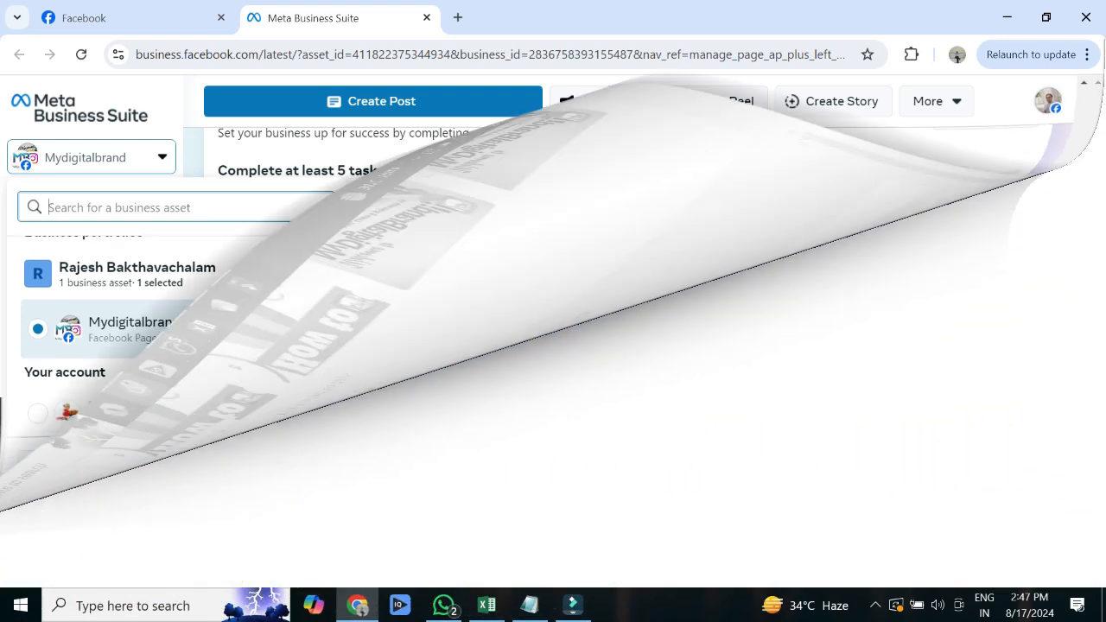
- Go to business.facebook.com/overview via the 'Log in and access Meta Business Suite' suggestion
text(business.facebook.com/select)
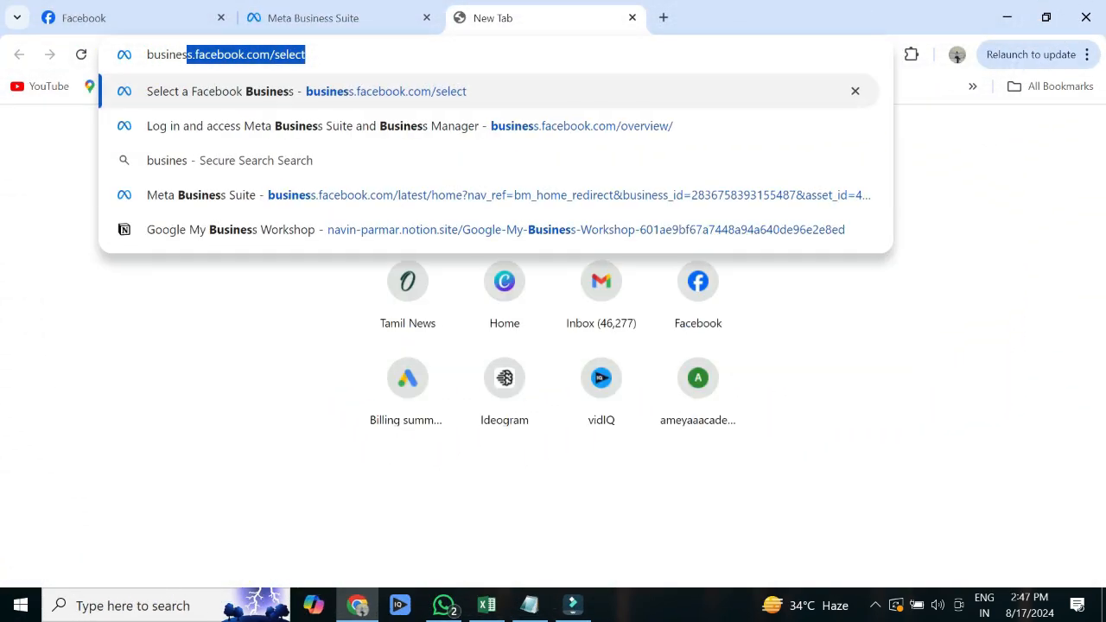
key(Down)
key(Return)
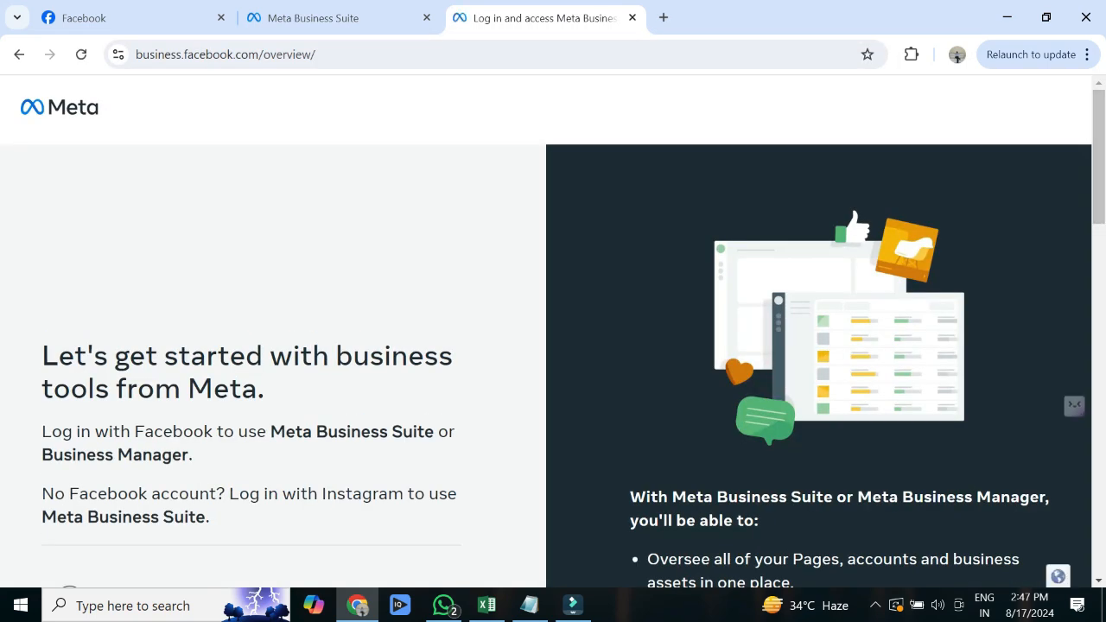
scroll(553, 329, down, 3)
scroll(553, 329, up, 3)
scroll(553, 329, down, 1)
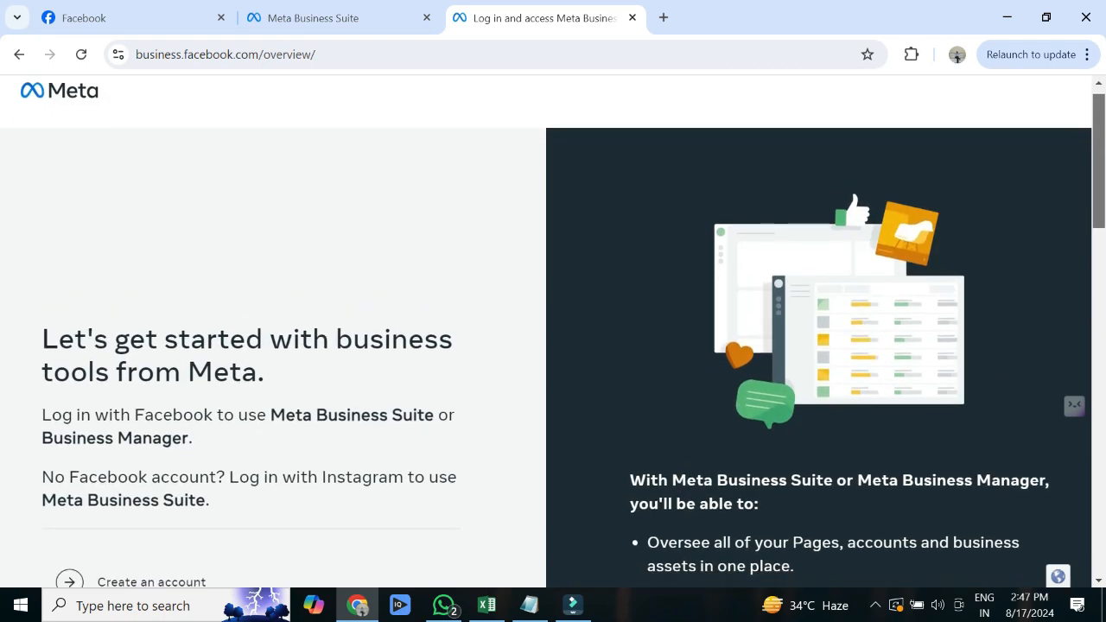
scroll(553, 328, up, 1)
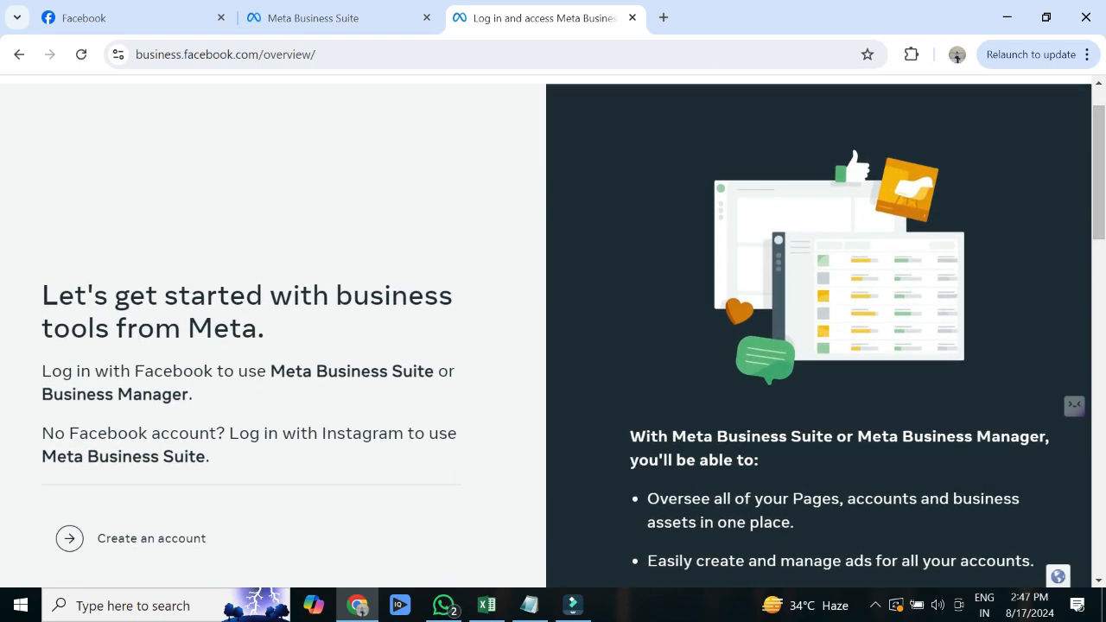
- Create a business account named DigitalMarketingHub with a business email address and submit it
click(152, 539)
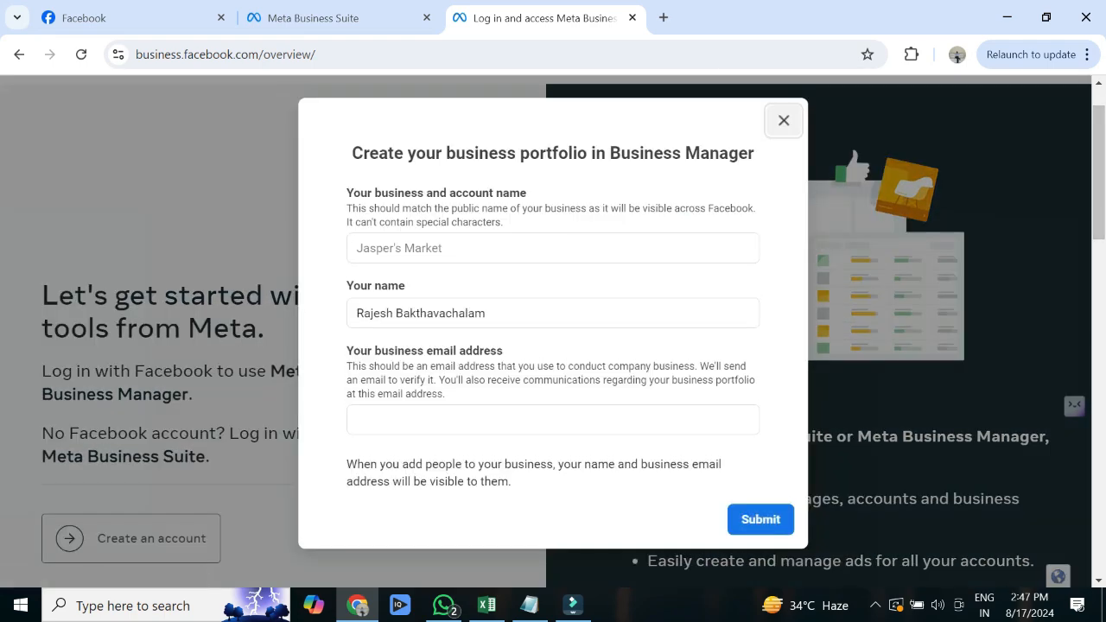
click(450, 248)
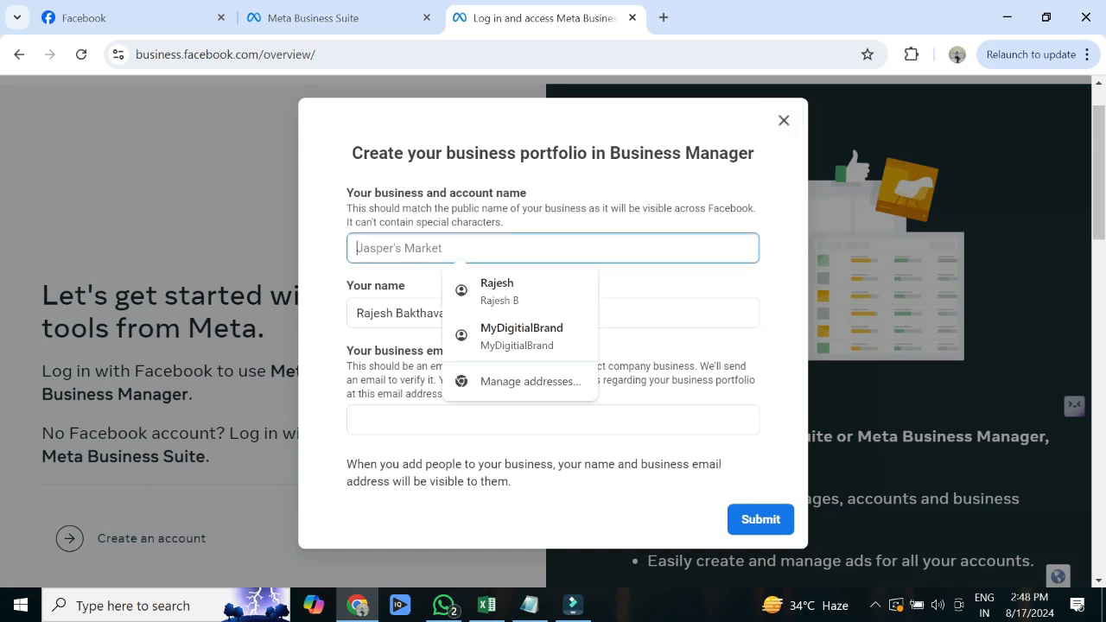
text(Digital)
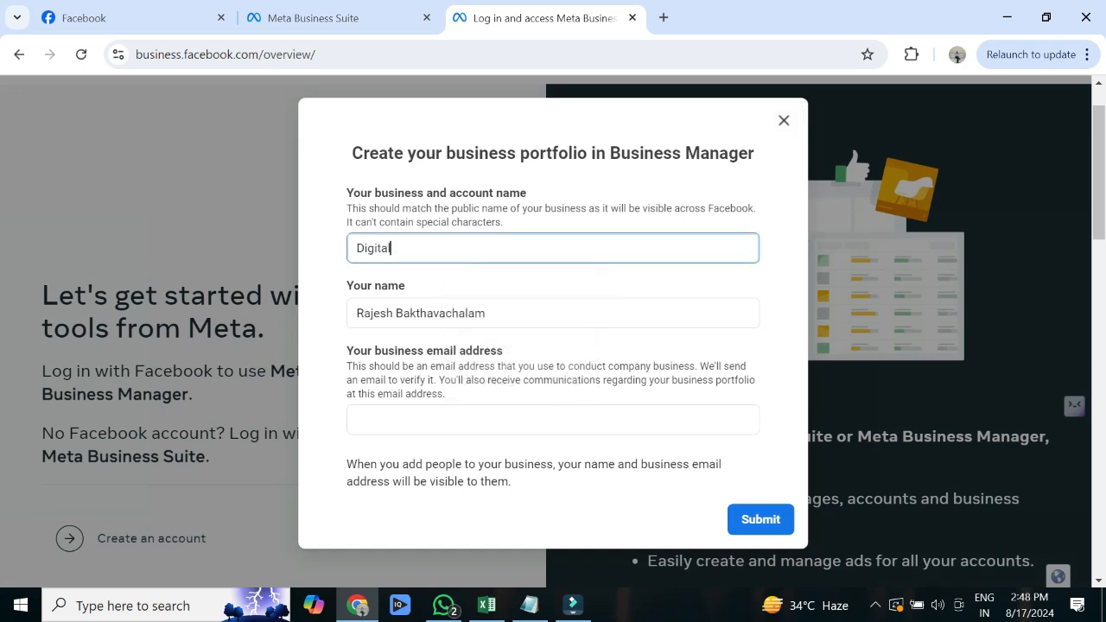
text(MarketingHub)
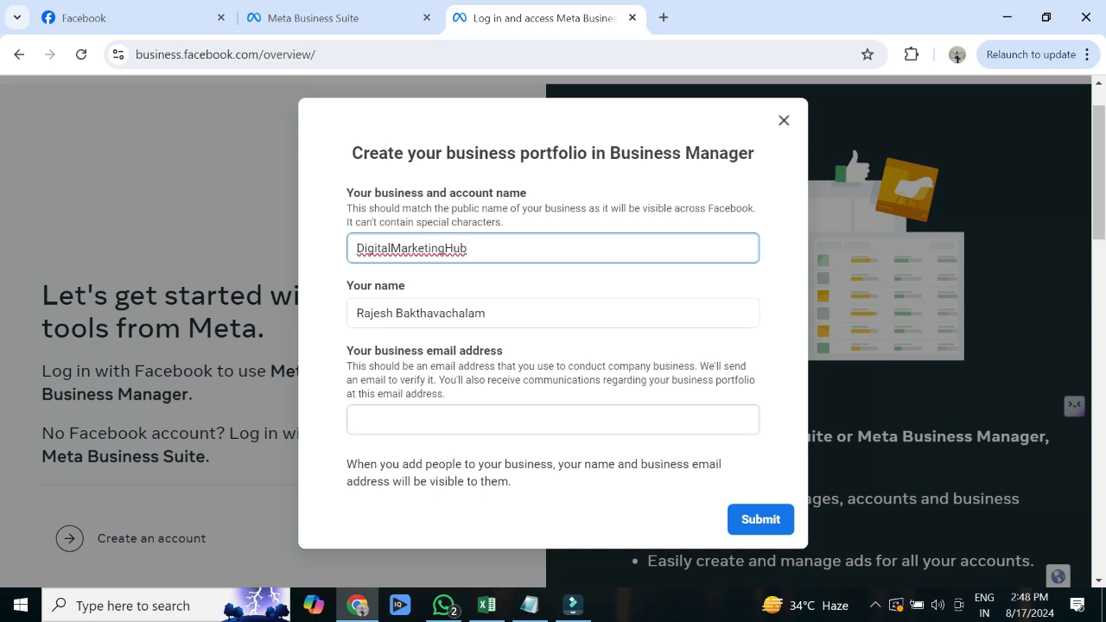
click(518, 420)
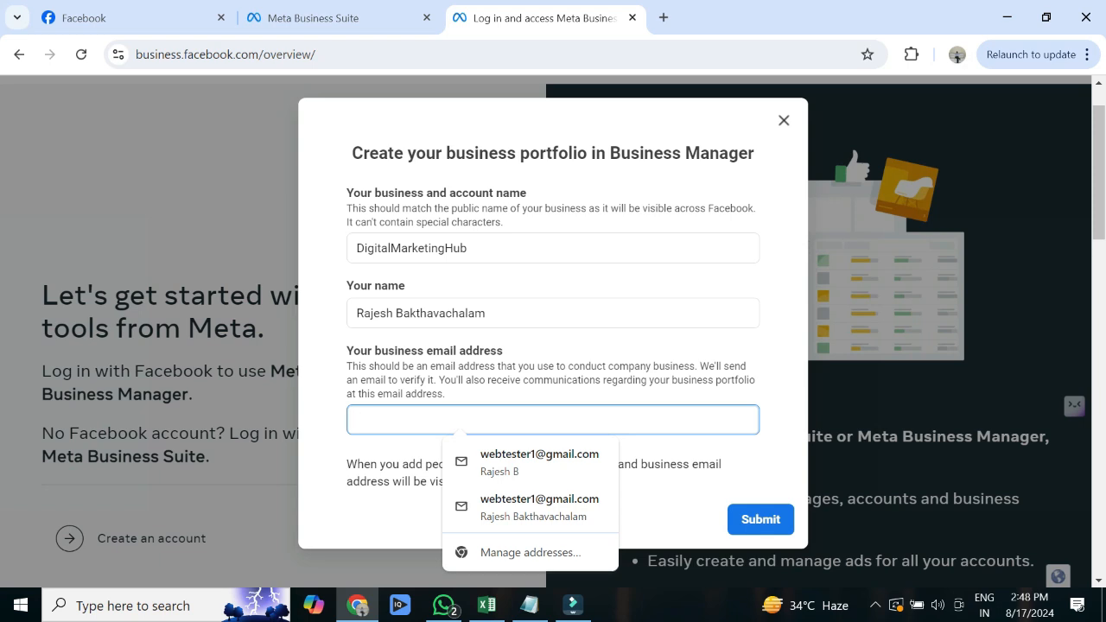
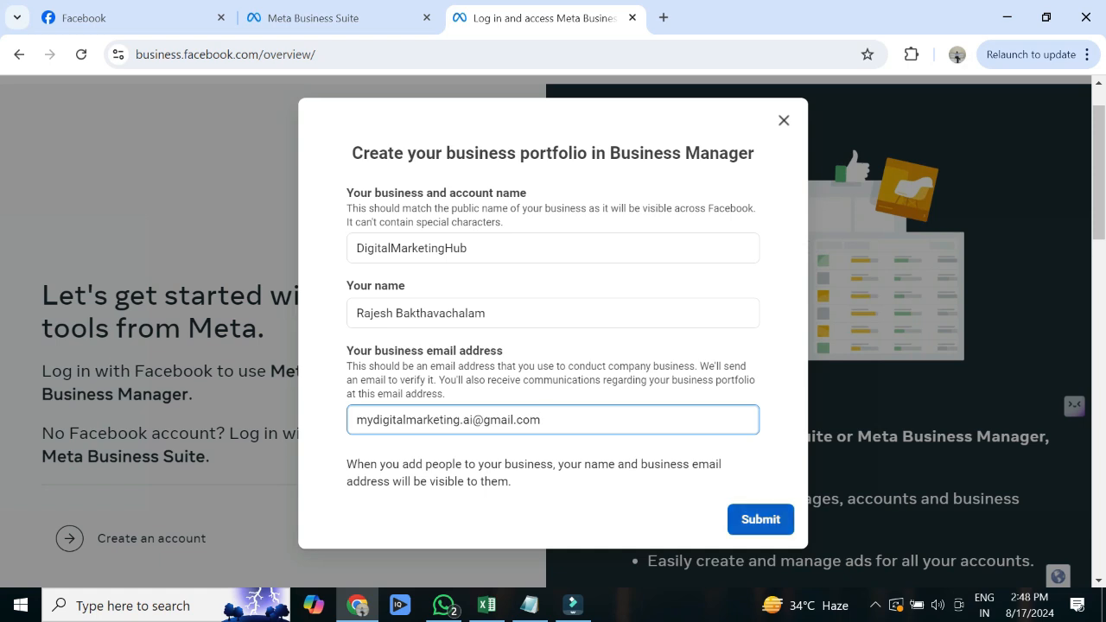
key(Return)
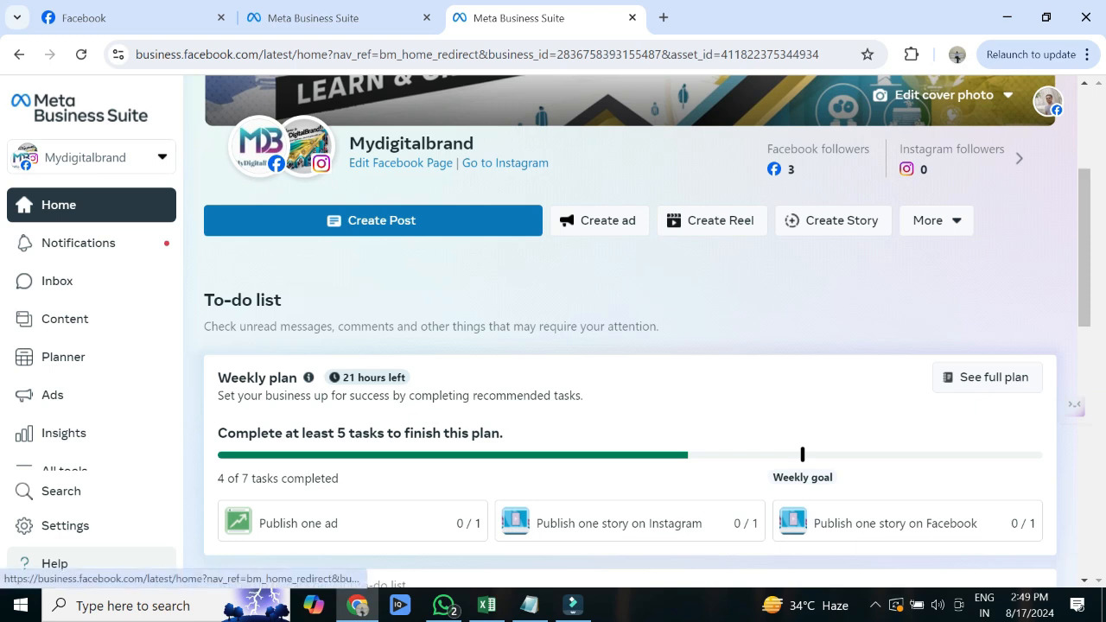
- Confirm Digitalmarketinghub is listed under business portfolios, then open a new browser tab
click(90, 158)
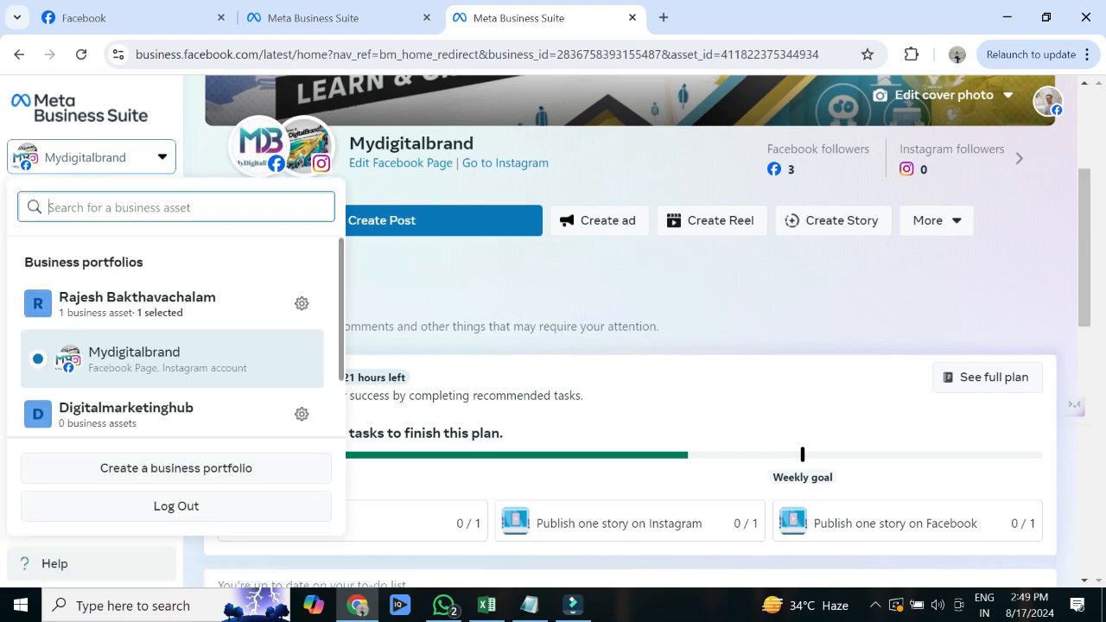
drag(59, 298, 216, 297)
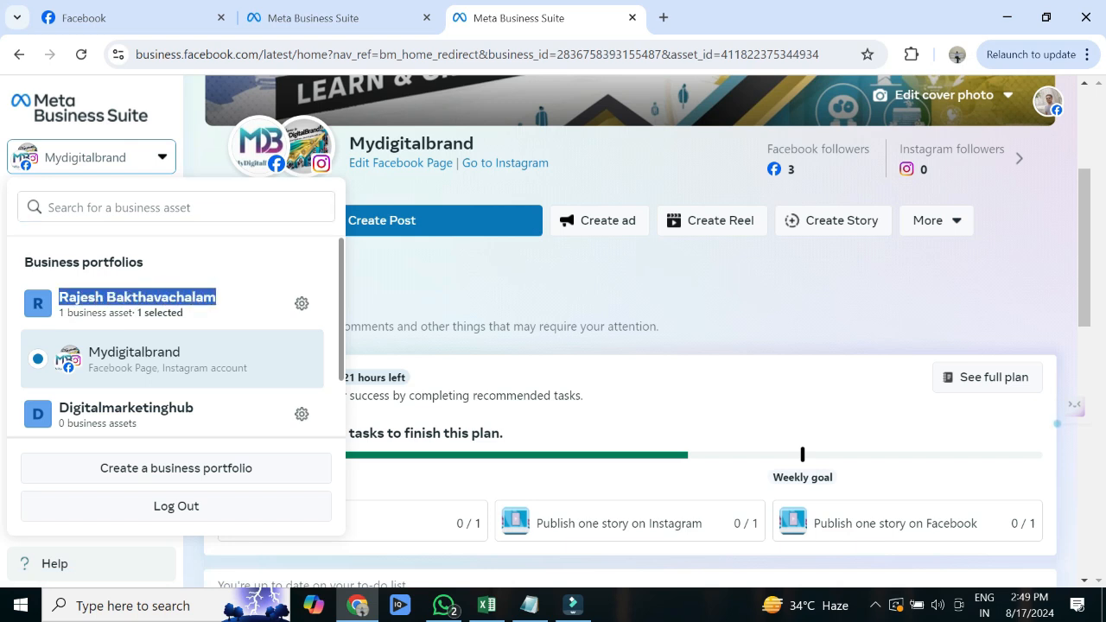
drag(59, 407, 194, 407)
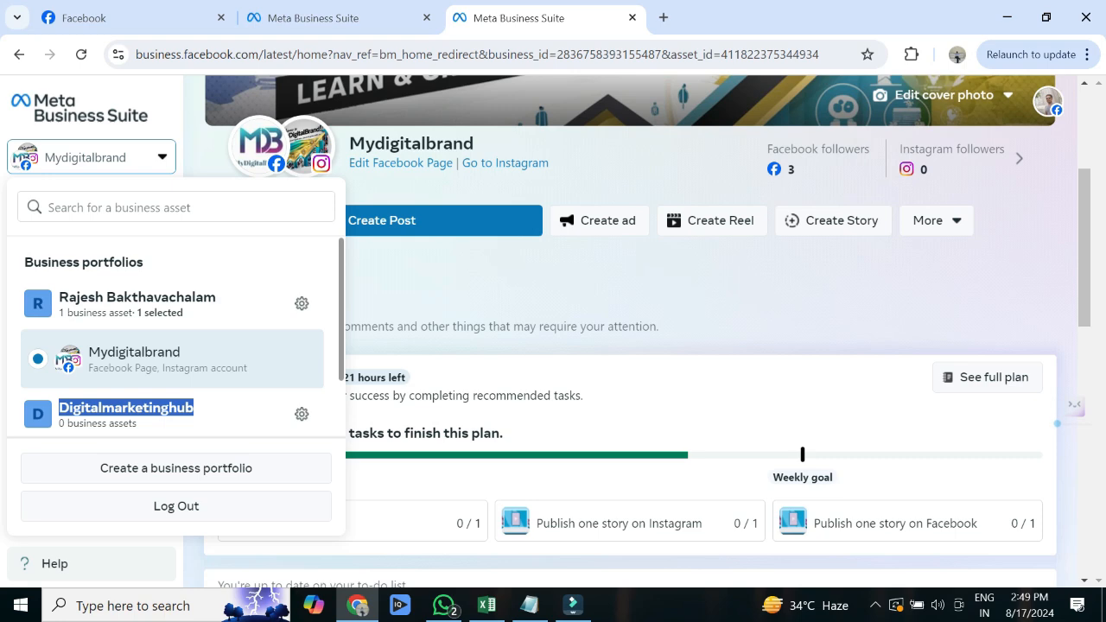
key(ctrl+t)
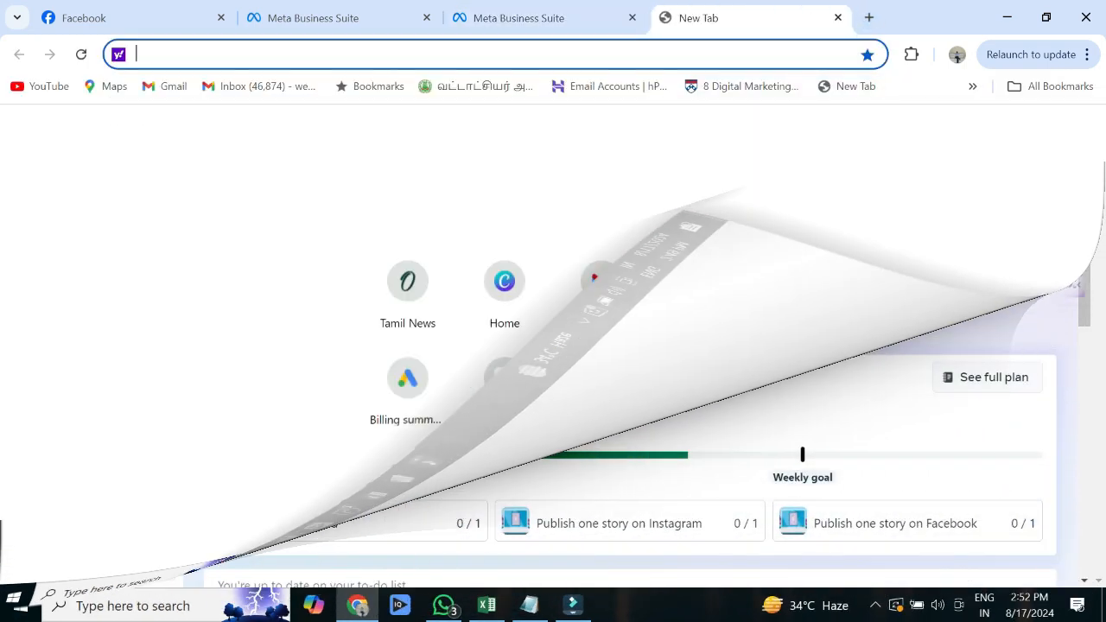
- Go to the portfolio's Ad accounts settings and bring up the + Add ad account dialog
text(gmail)
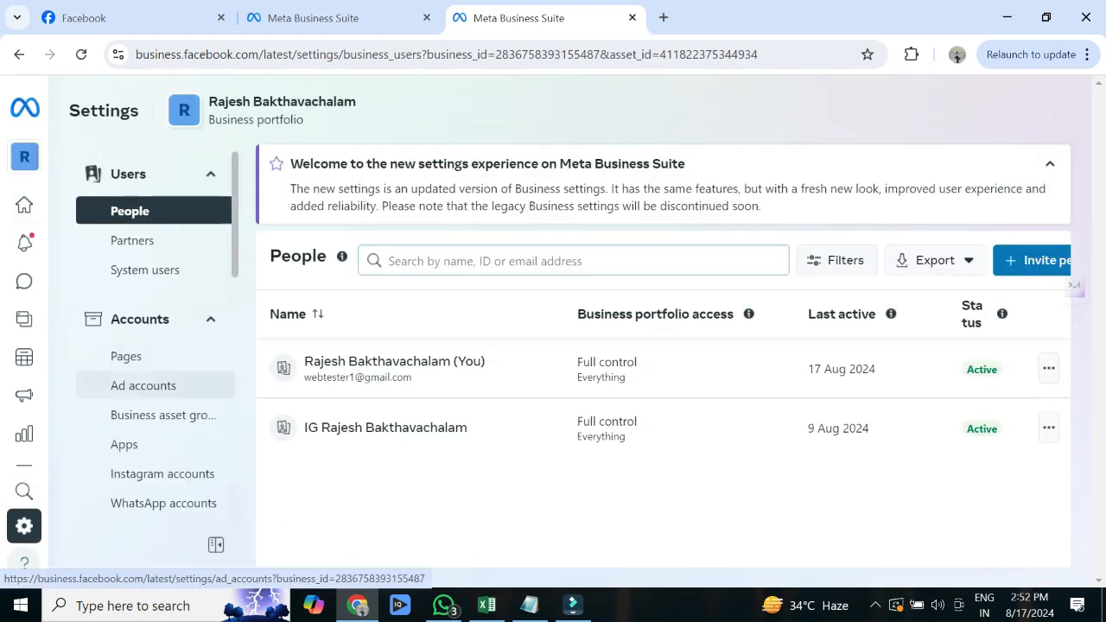
click(144, 386)
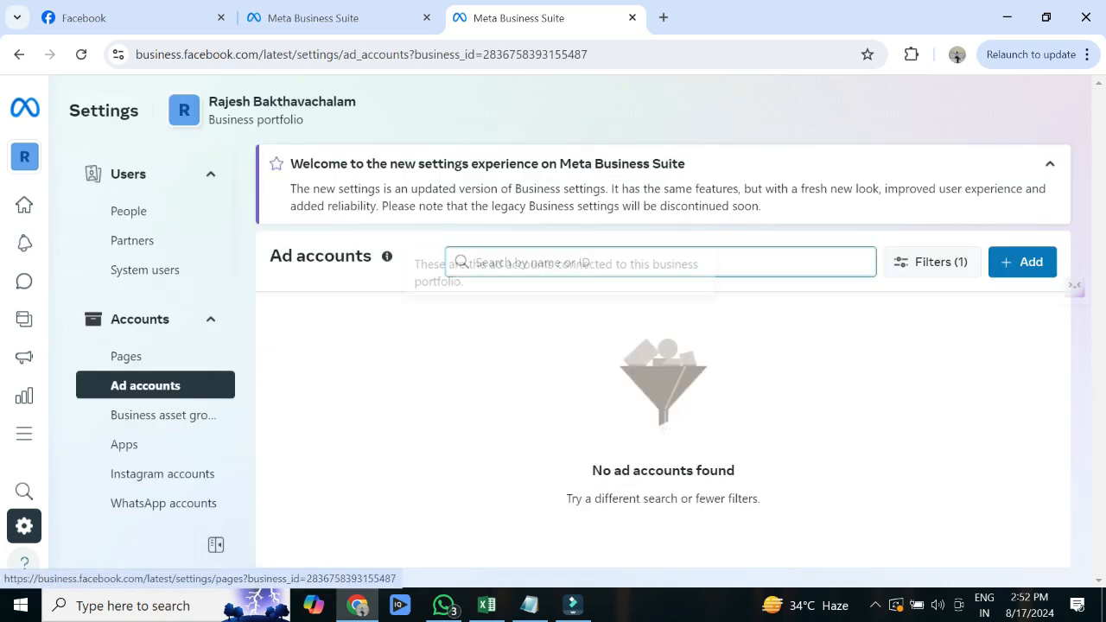
click(1023, 262)
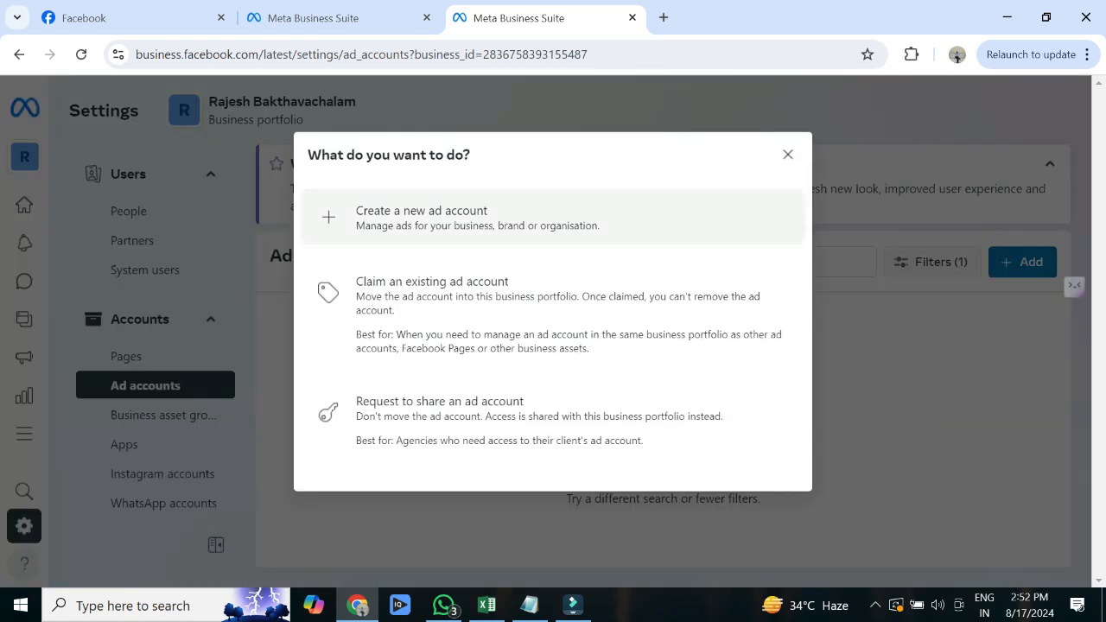
- Choose to create a new ad account and name it Mydigitalbrand
click(486, 223)
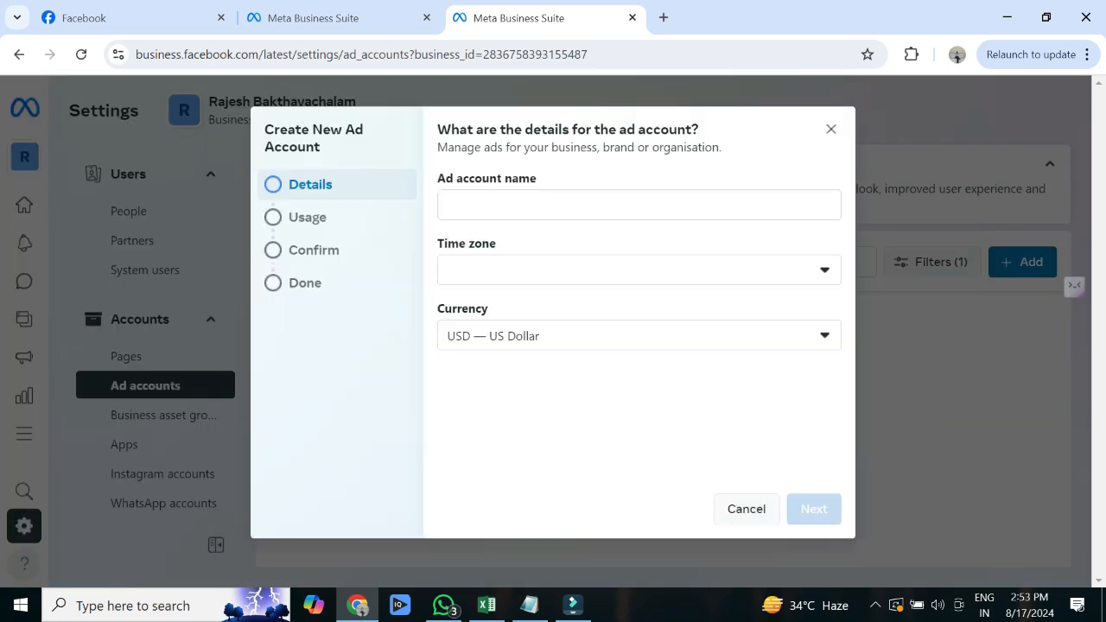
click(489, 206)
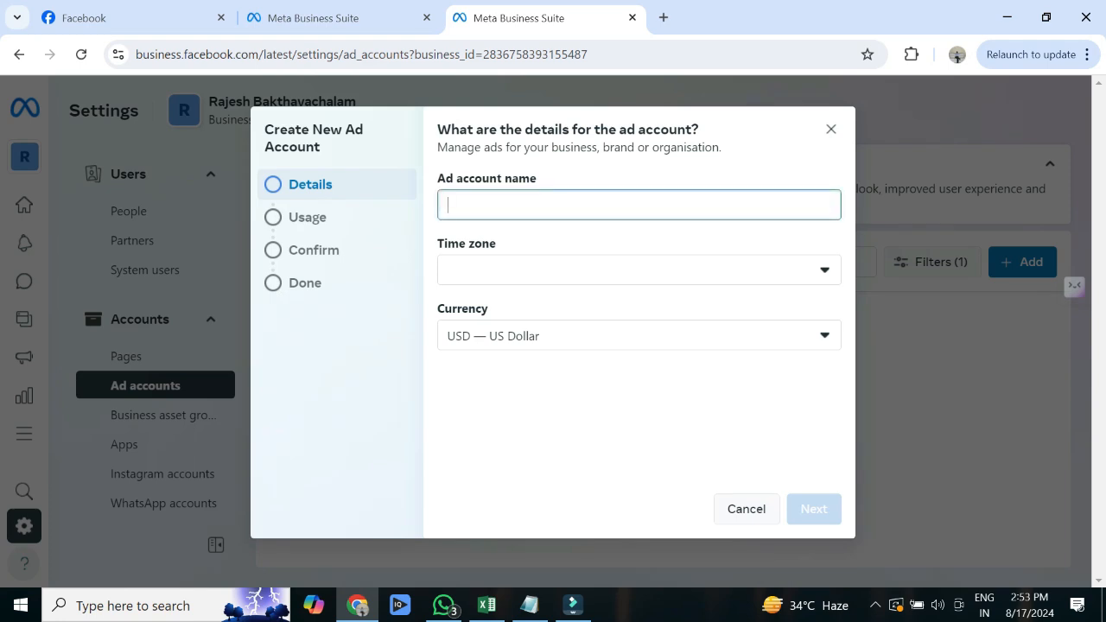
text(Mydi)
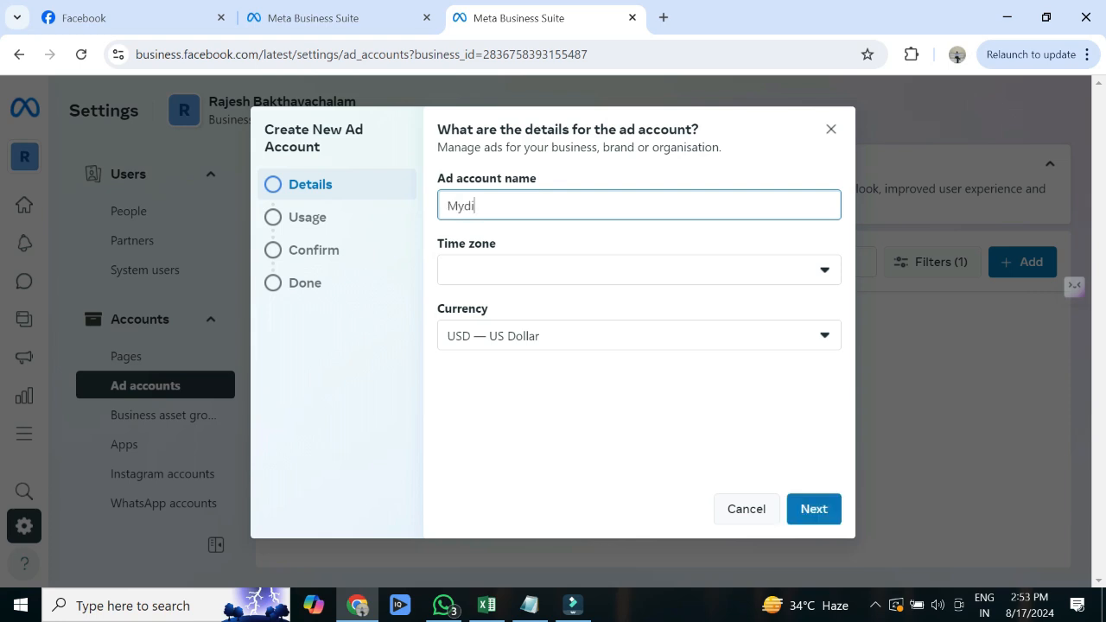
text(gitalbrand)
- Set the time zone to (GMT+05:30) Asia/Calcutta and currency to INR — Indian Rupee, then continue
click(825, 269)
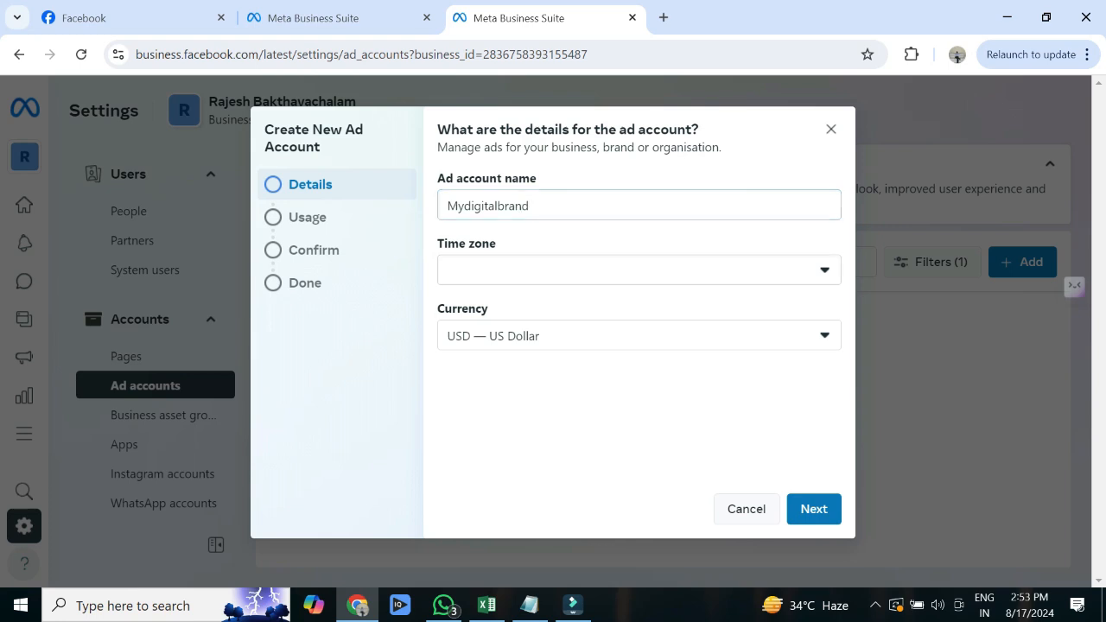
drag(834, 345, 834, 559)
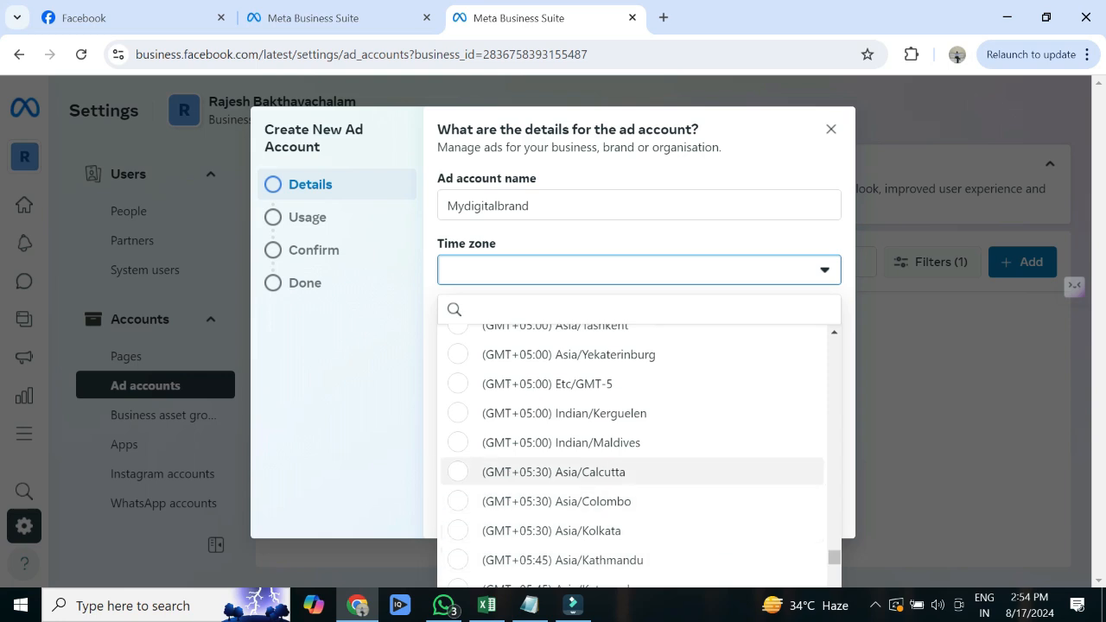
click(553, 472)
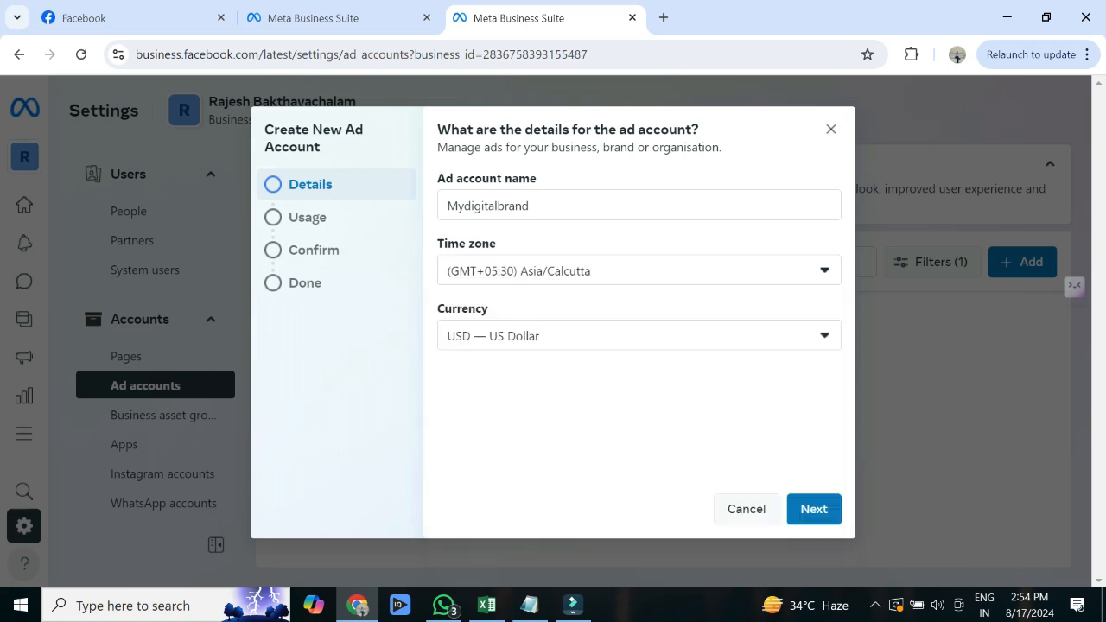
click(640, 336)
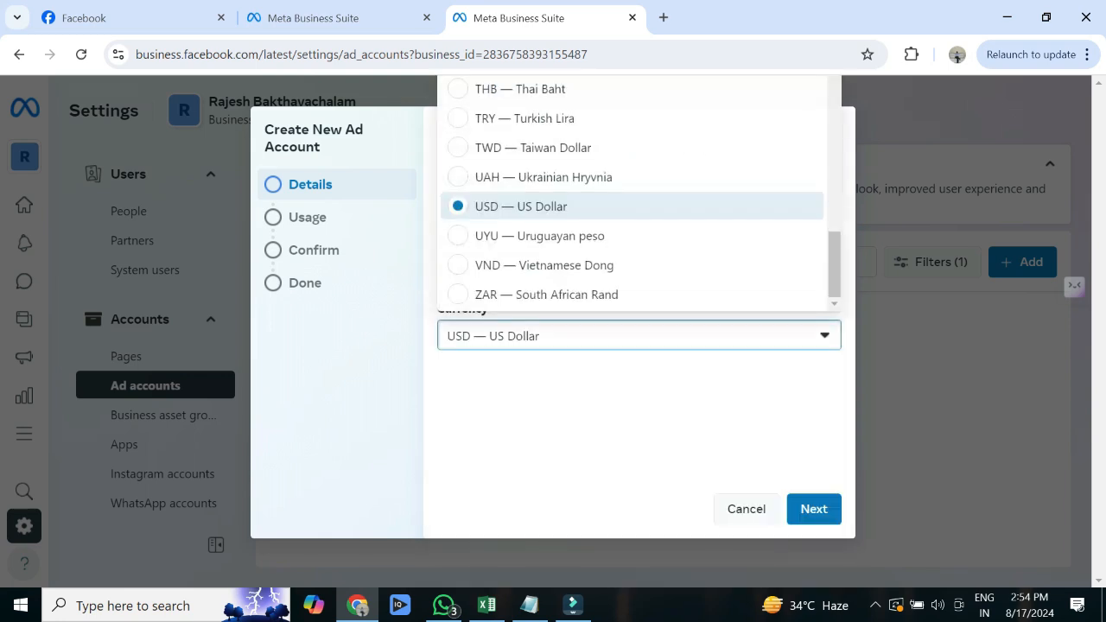
scroll(605, 260, up, 3)
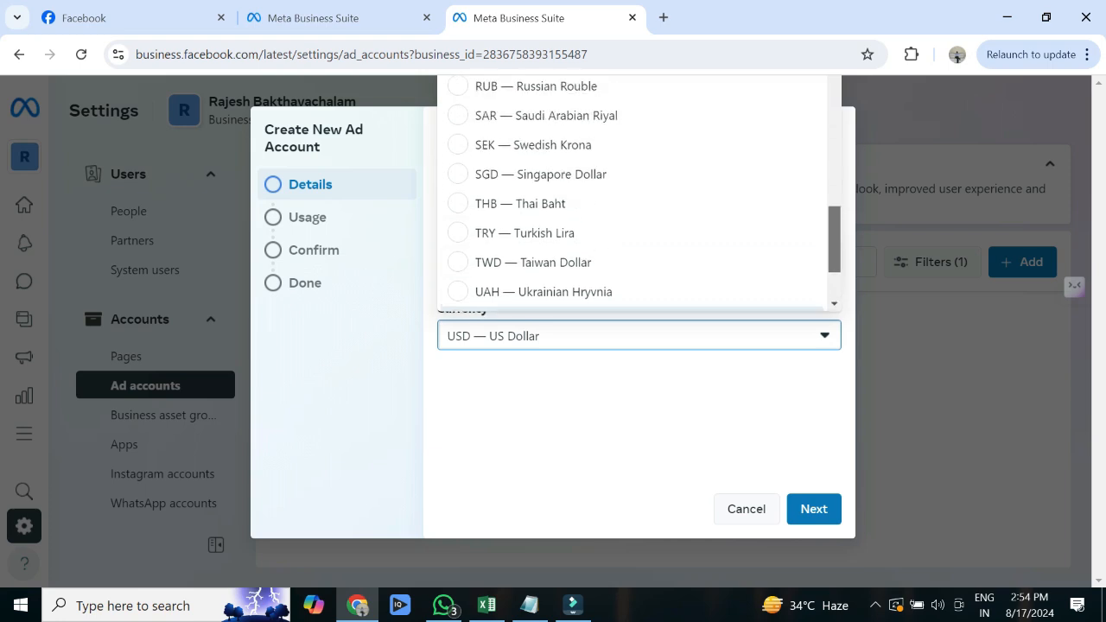
scroll(631, 190, up, 10)
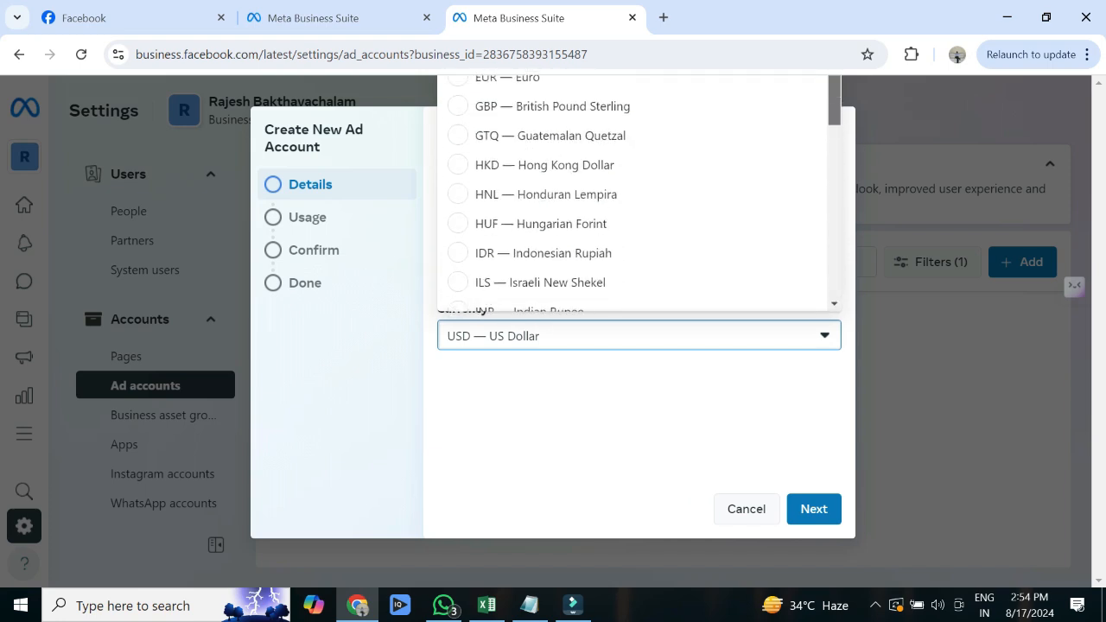
scroll(631, 190, down, 1)
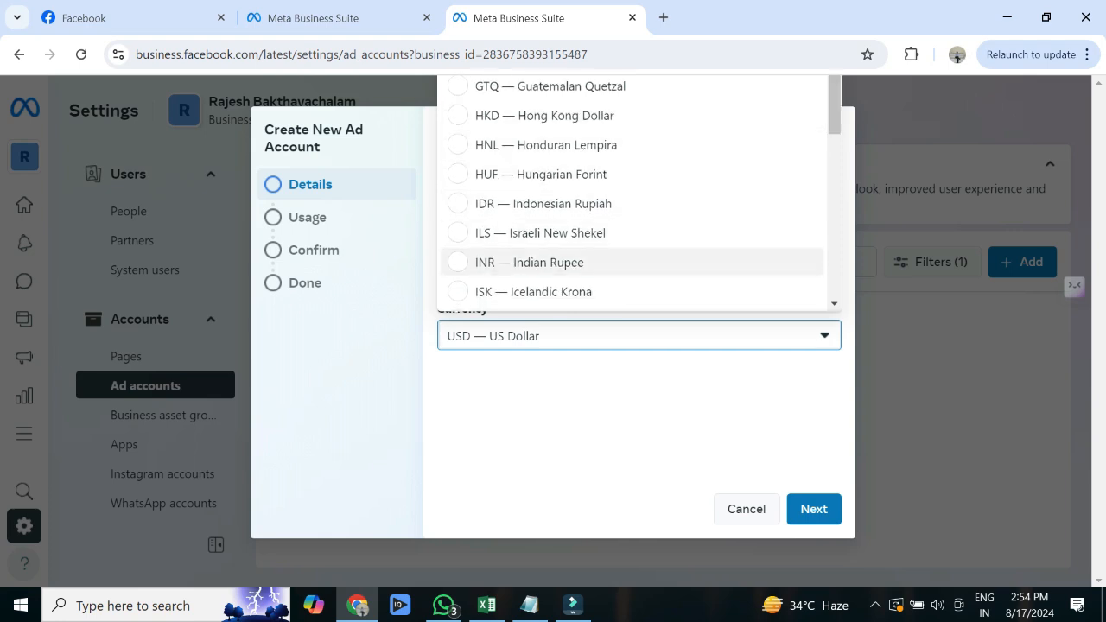
click(536, 265)
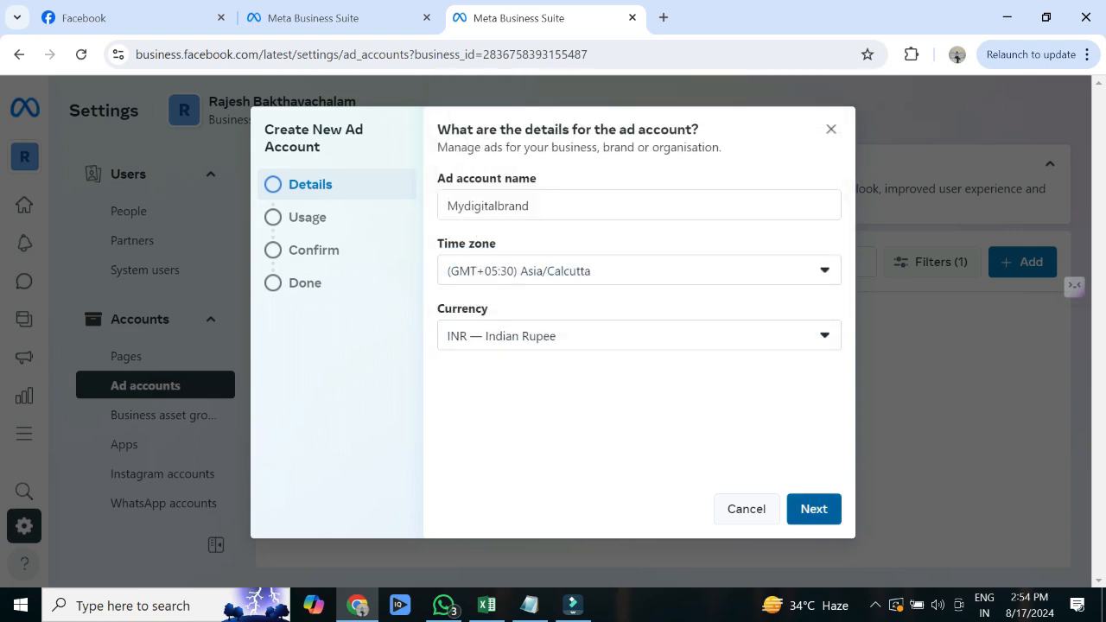
click(813, 508)
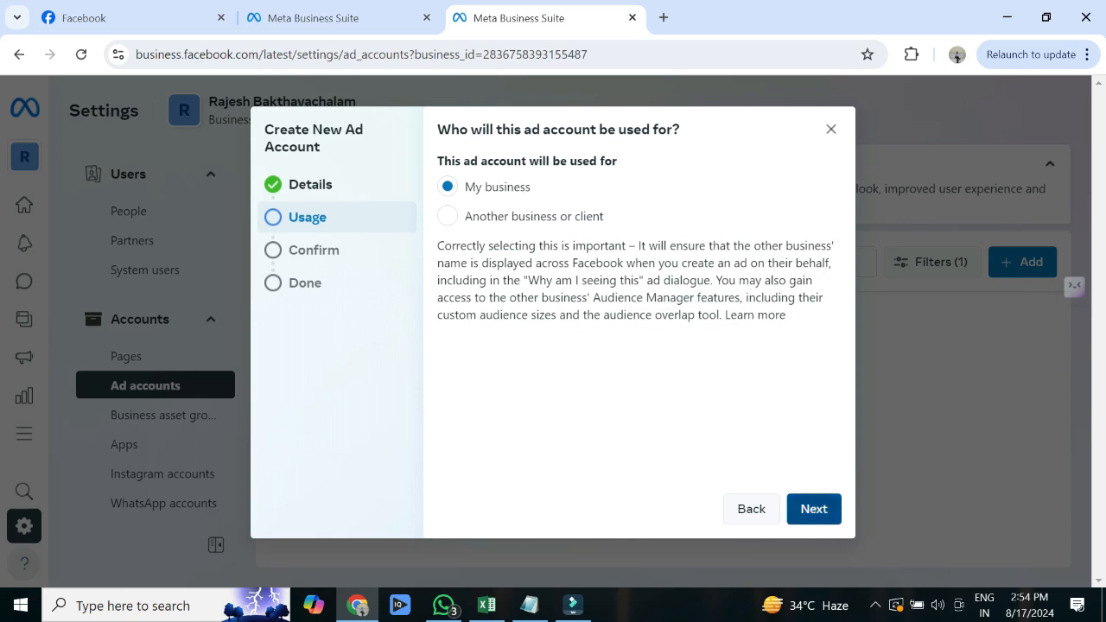
- Keep My business as the user, accept the terms, and create the Mydigitalbrand ad account
click(813, 509)
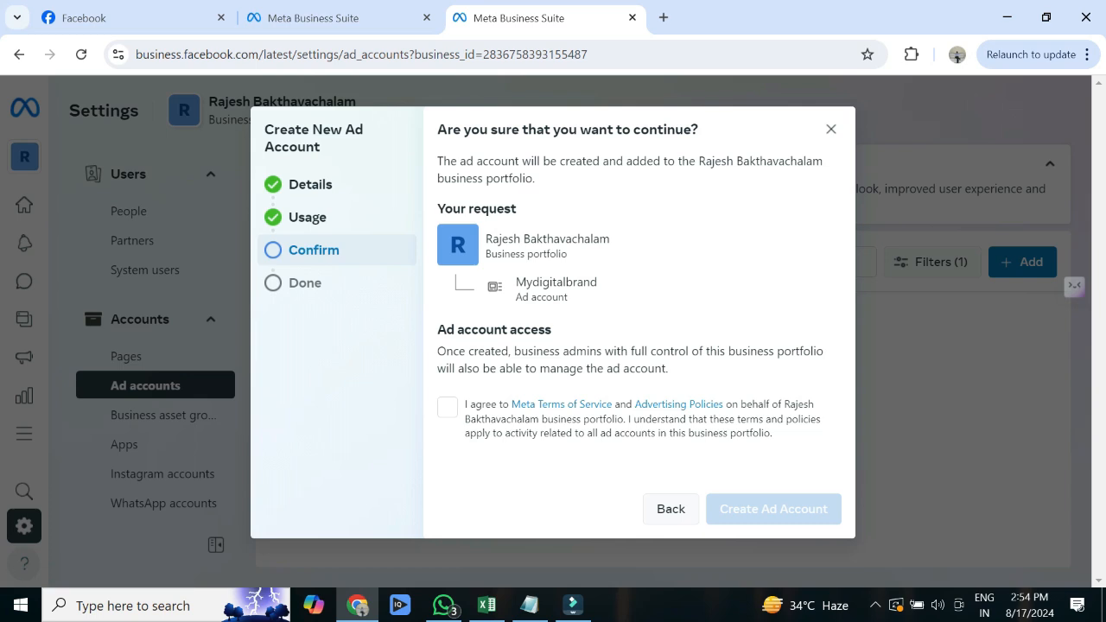
click(447, 407)
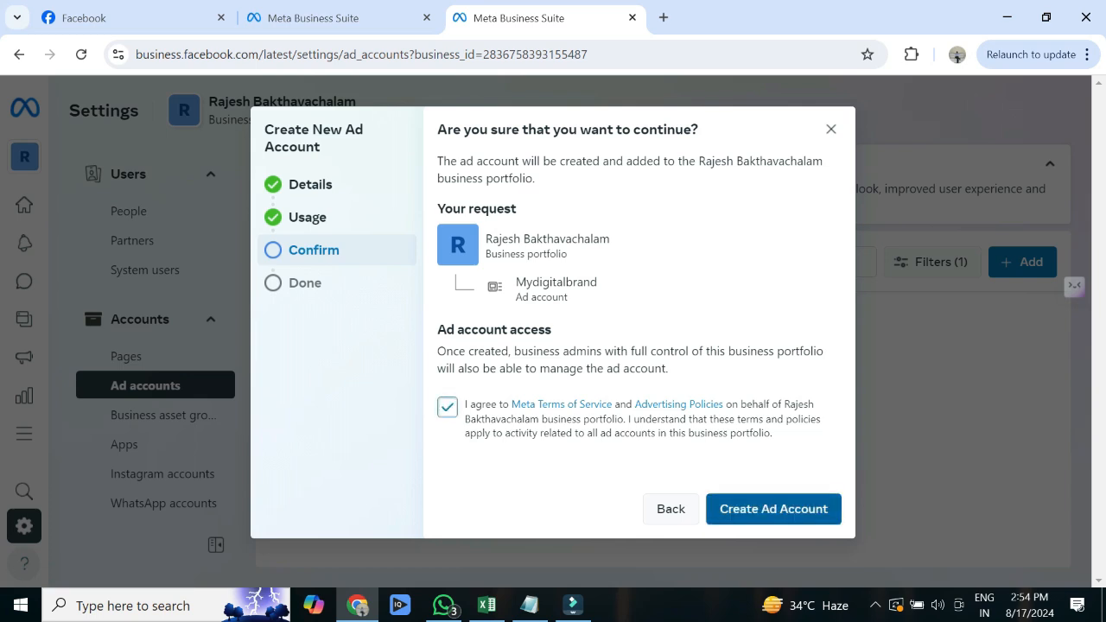
click(774, 509)
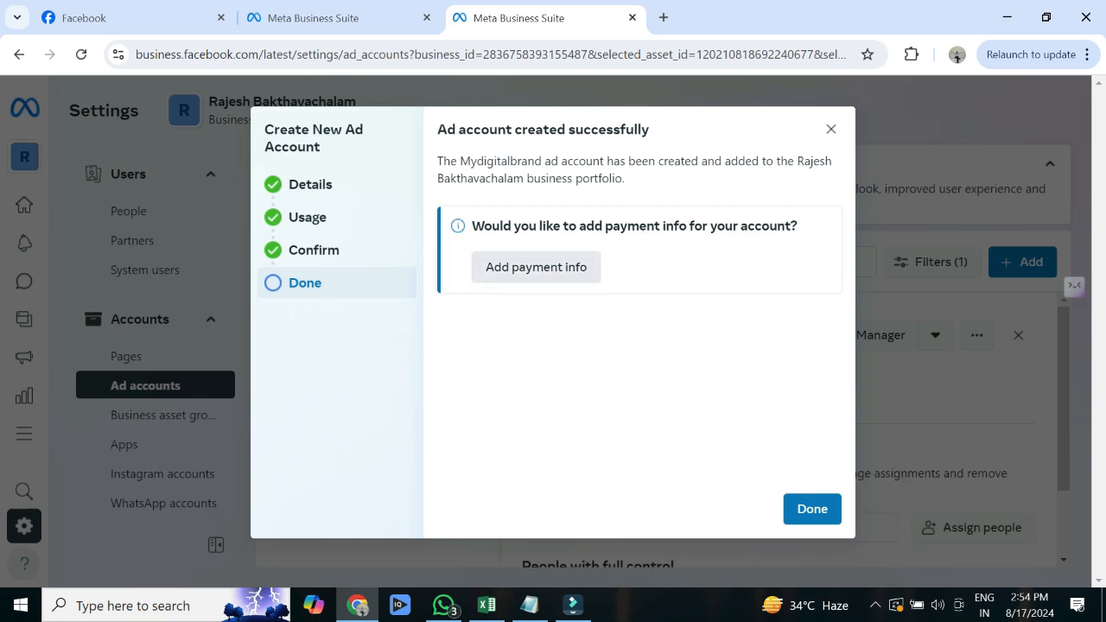
- Add payment info with India and INR as location and currency, paying by UPI
click(536, 267)
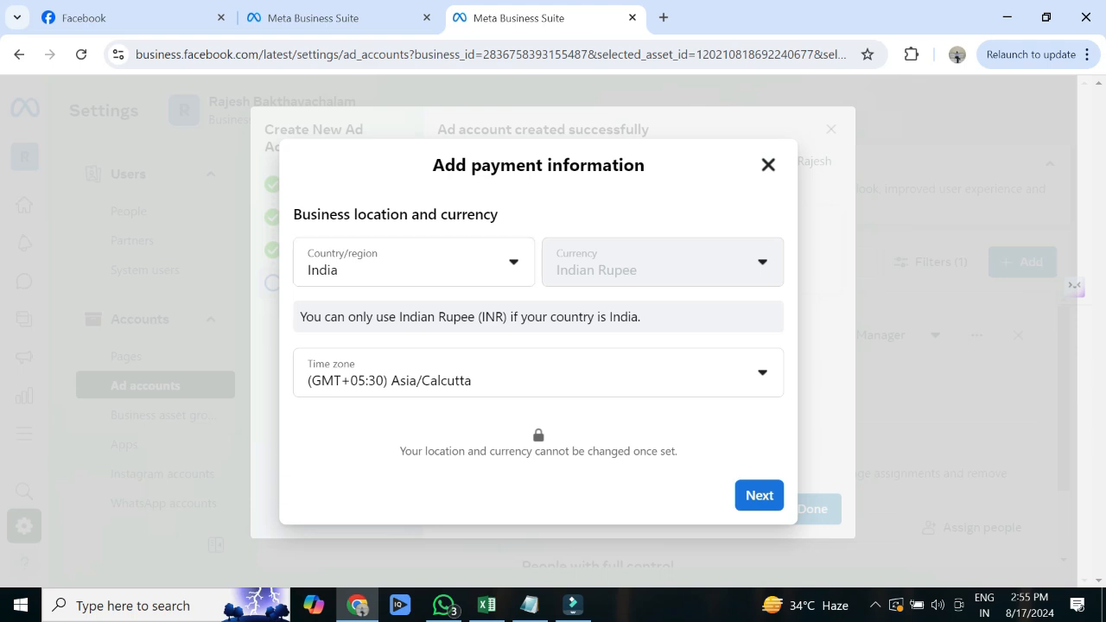
click(759, 496)
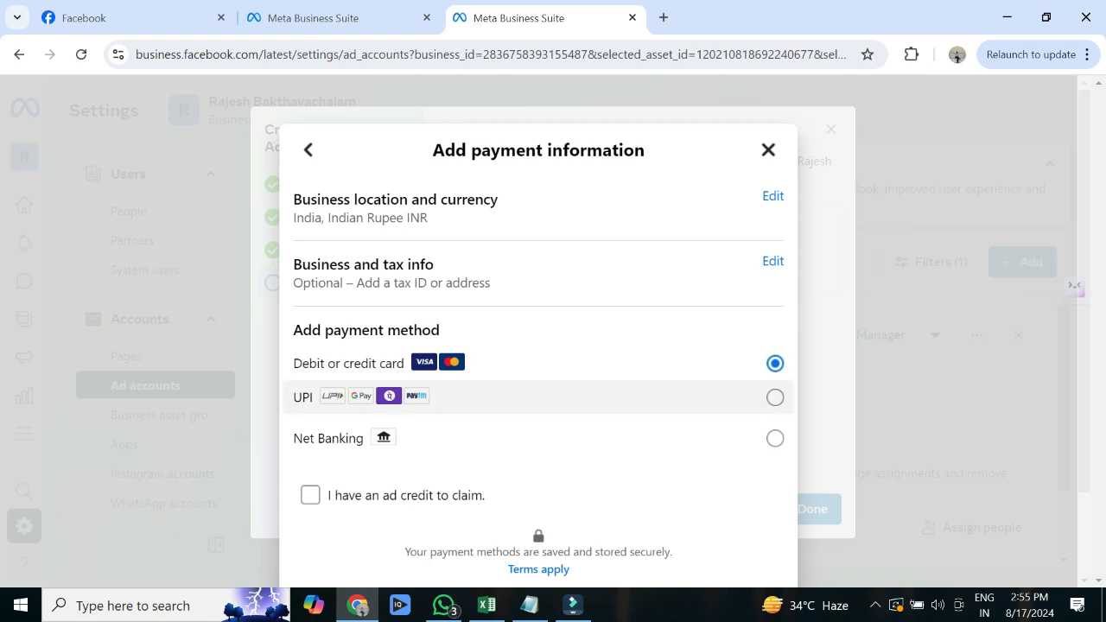
click(776, 397)
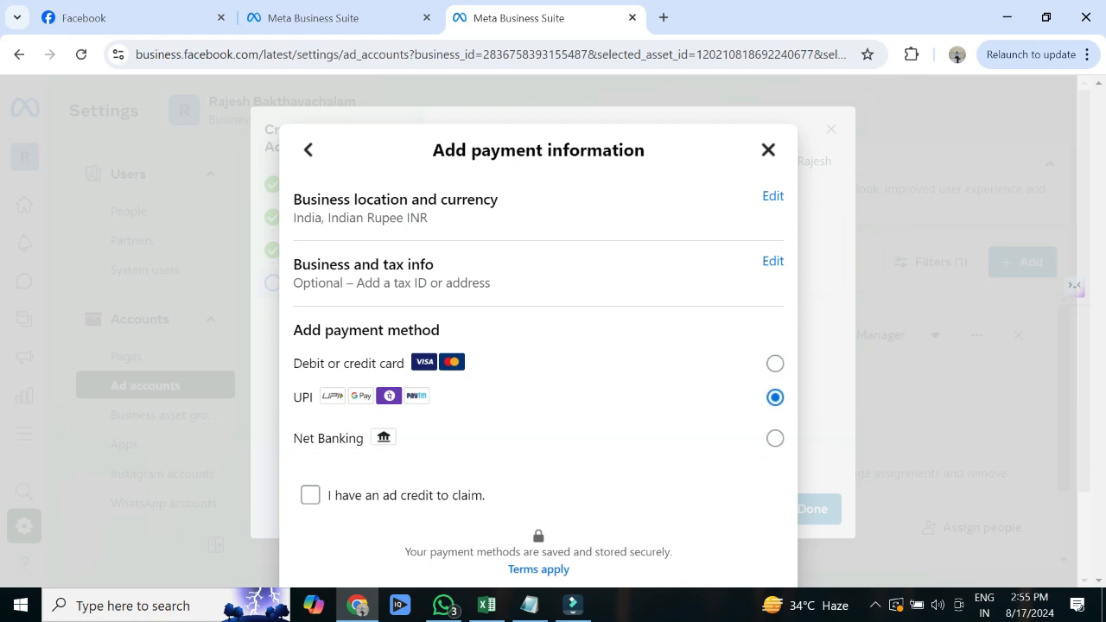
drag(760, 497, 1054, 299)
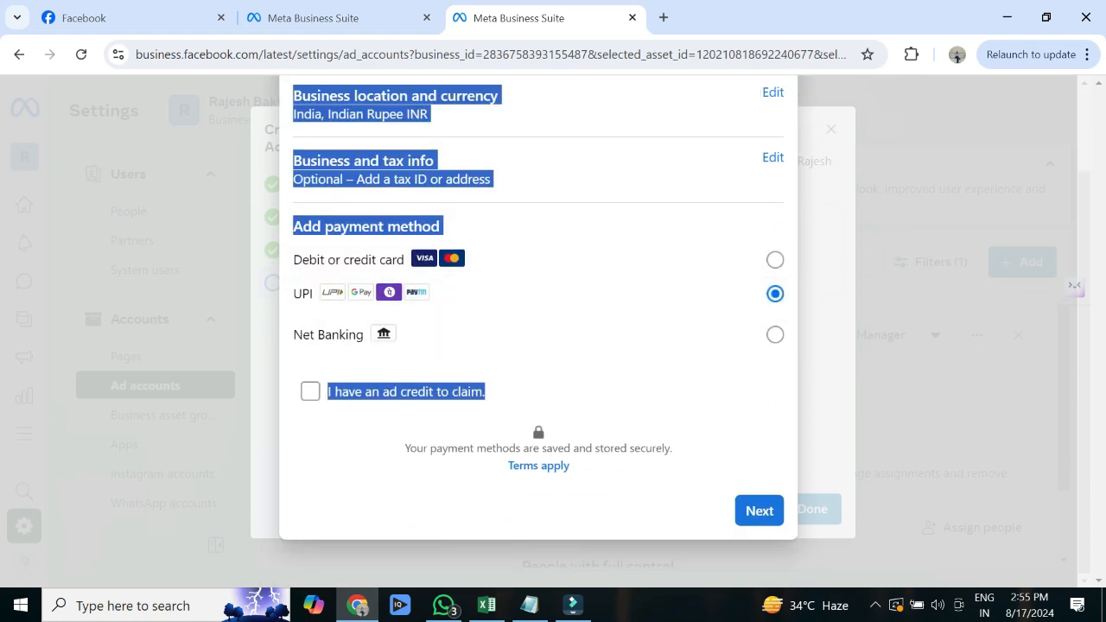
click(605, 380)
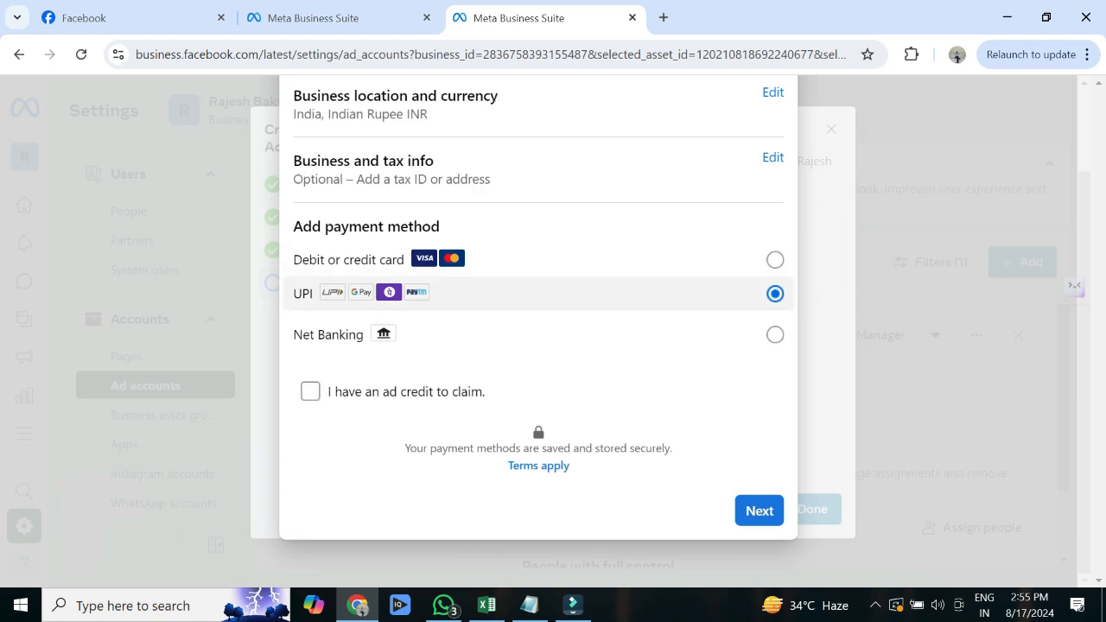
click(759, 511)
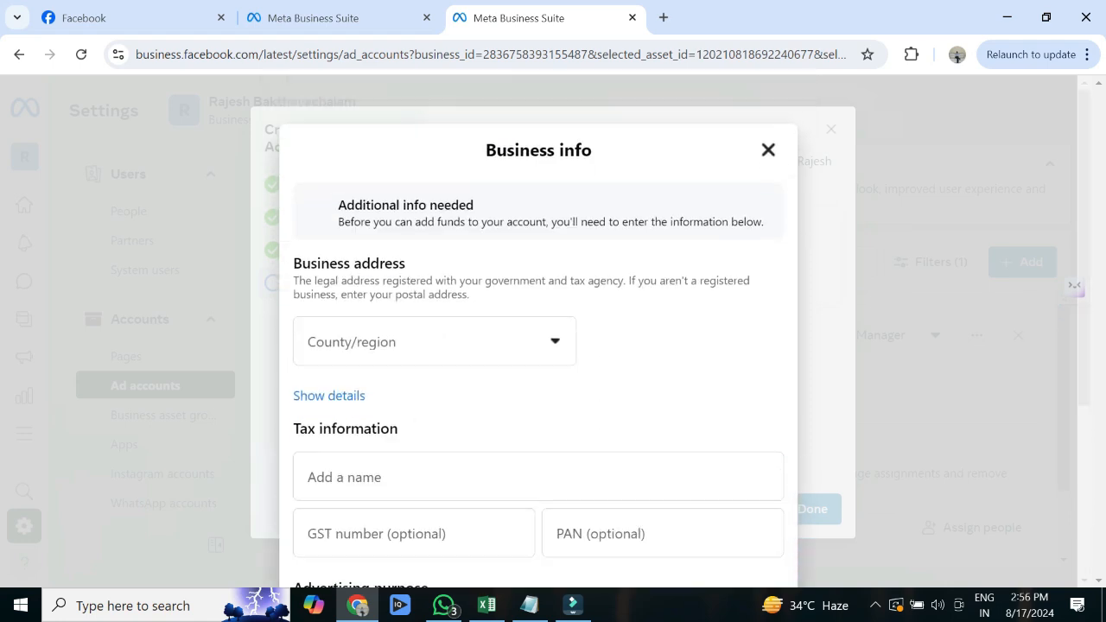
- Set the business address region to Tamil Nadu and tick the tax-information accuracy confirmation
click(435, 342)
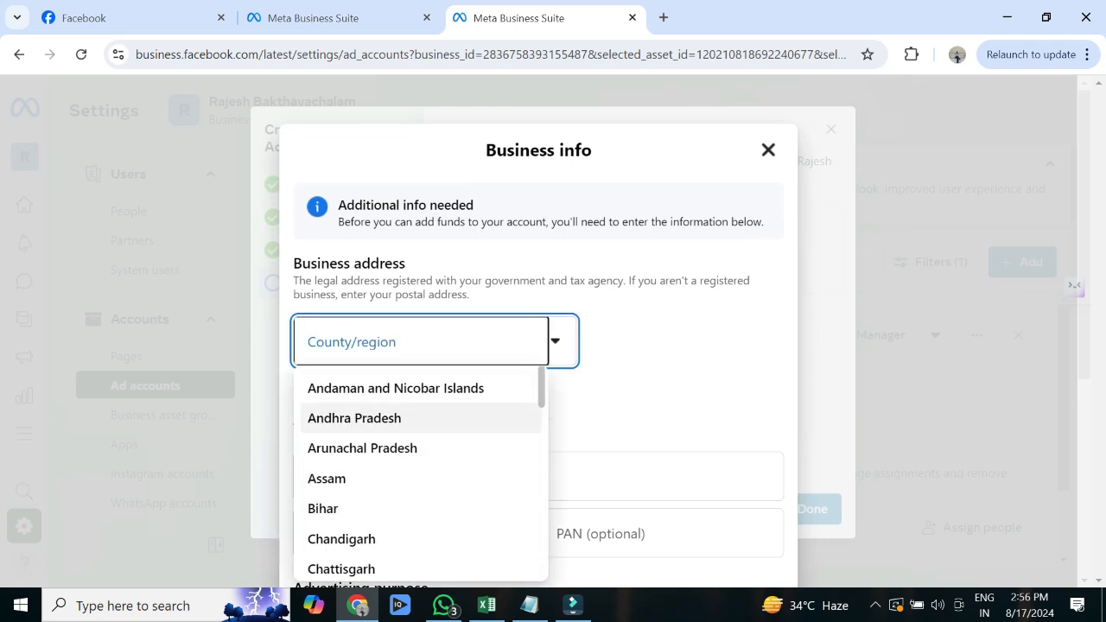
scroll(424, 475, down, 8)
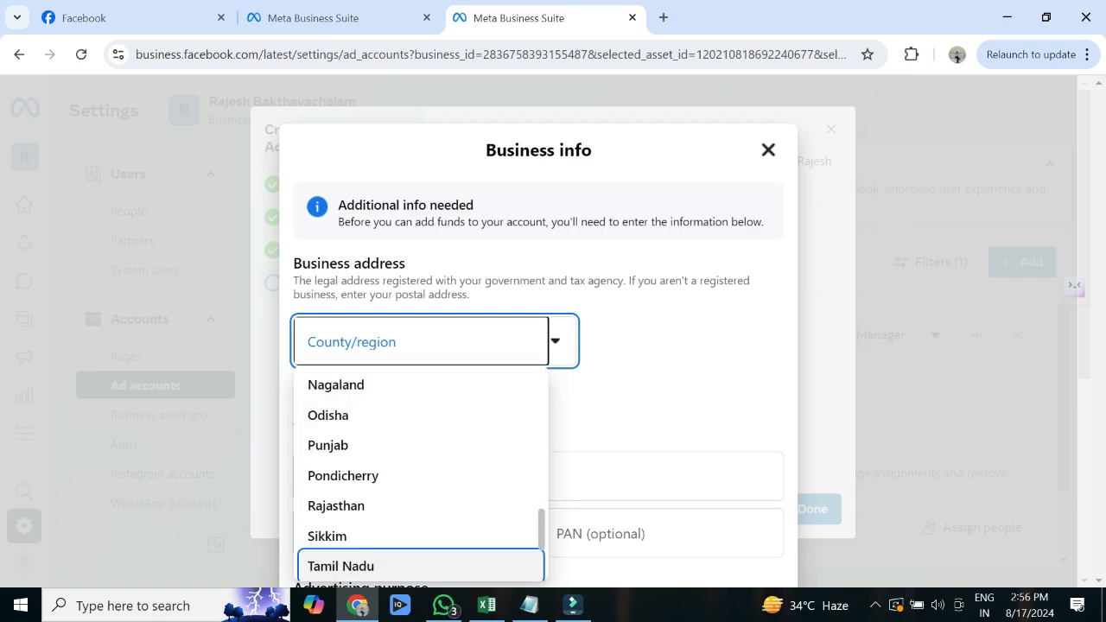
click(346, 565)
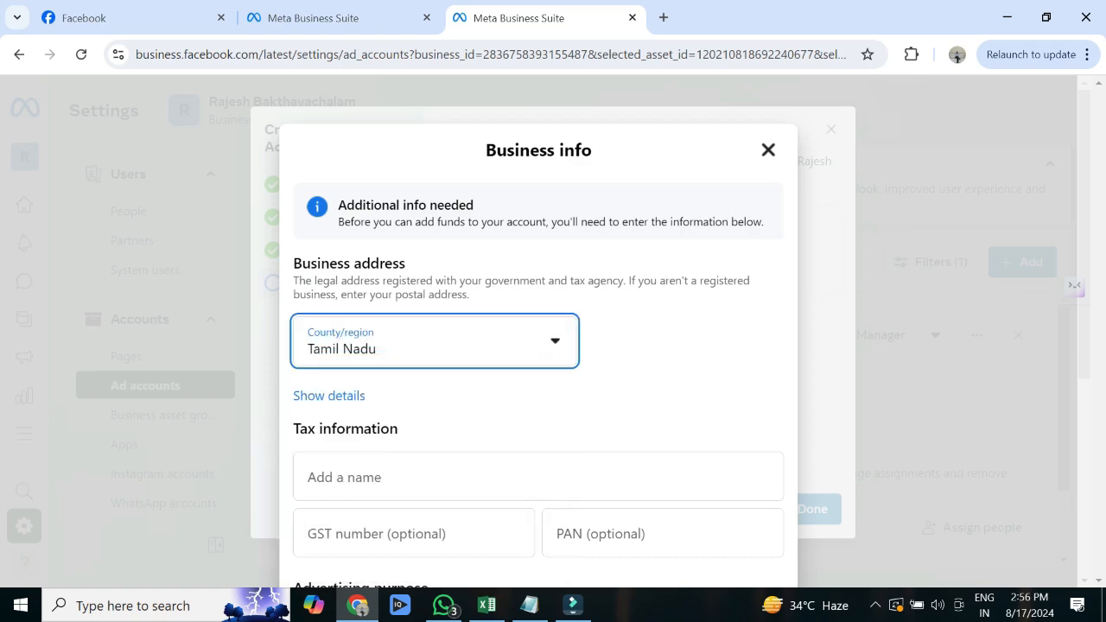
drag(484, 404, 519, 605)
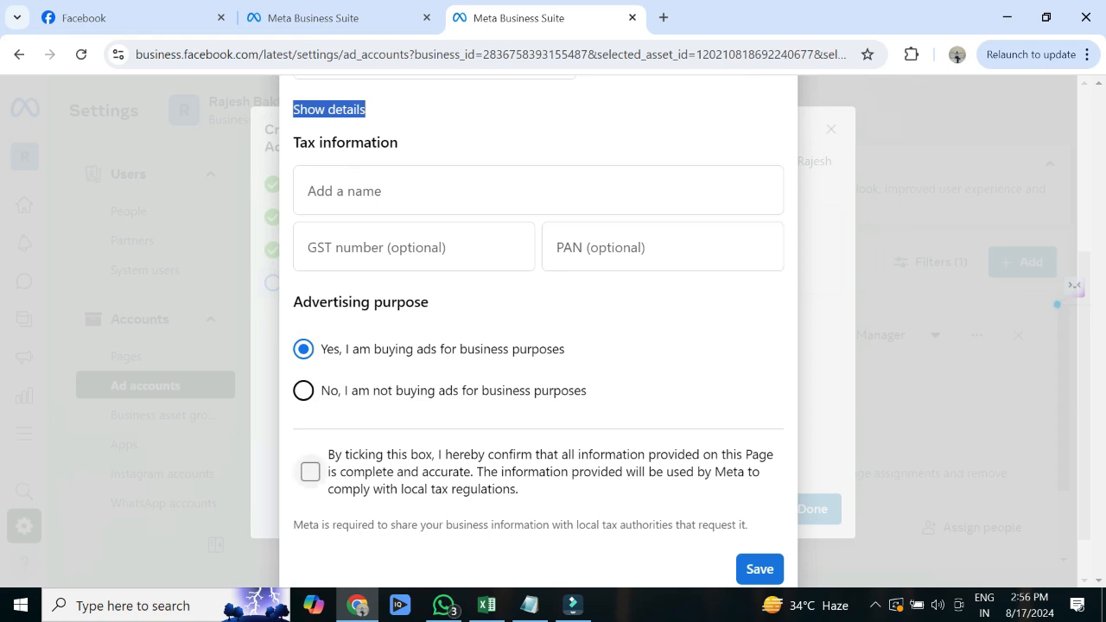
click(310, 472)
- Save the business info, add ₹200 in prepaid funds, and return to the Ad accounts list
click(760, 569)
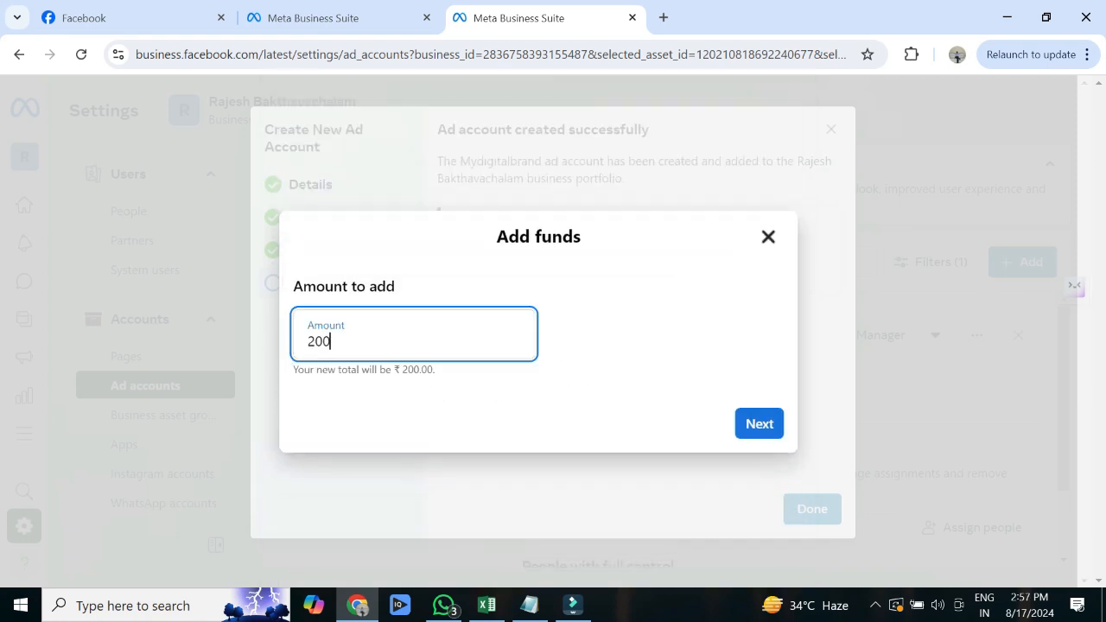
click(759, 423)
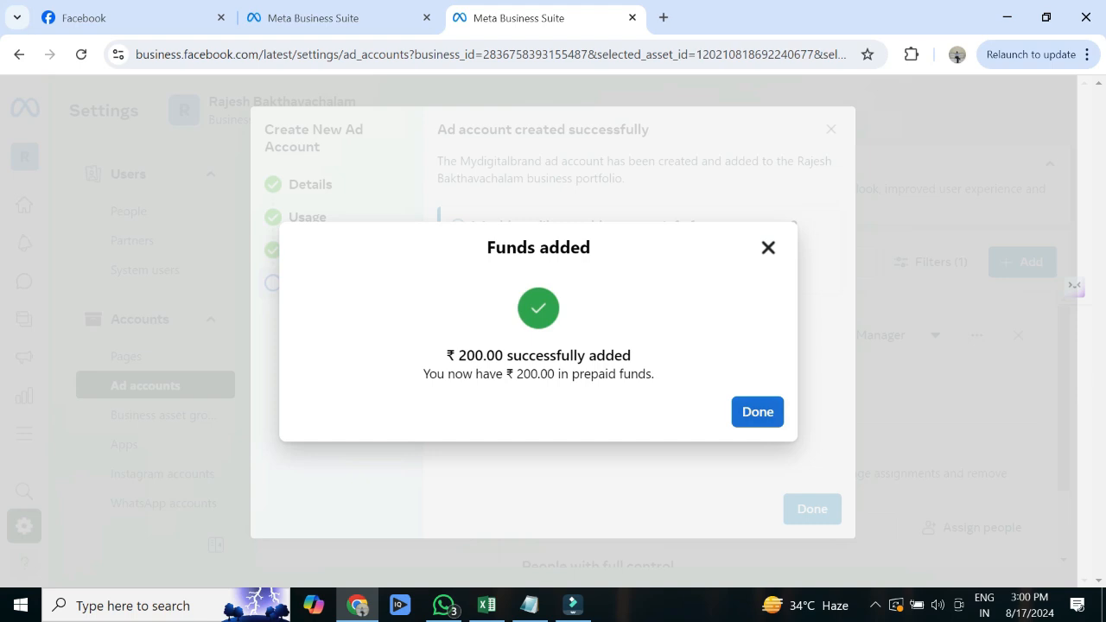
click(758, 412)
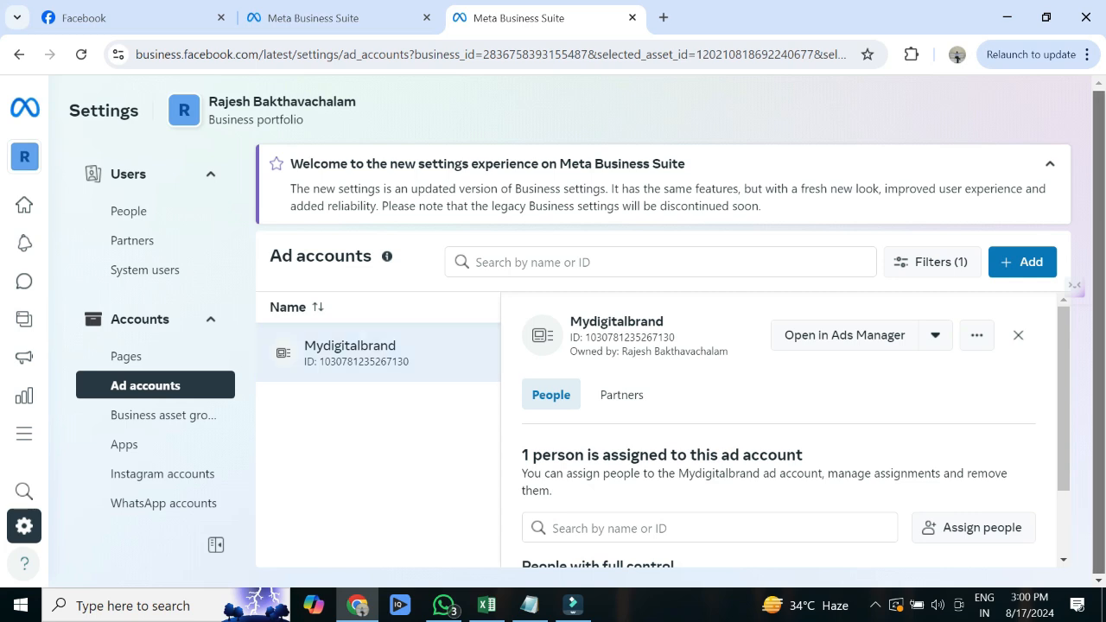
- Open the Mydigitalbrand ad account in Ads Manager and answer No to the politics question
scroll(778, 432, down, 2)
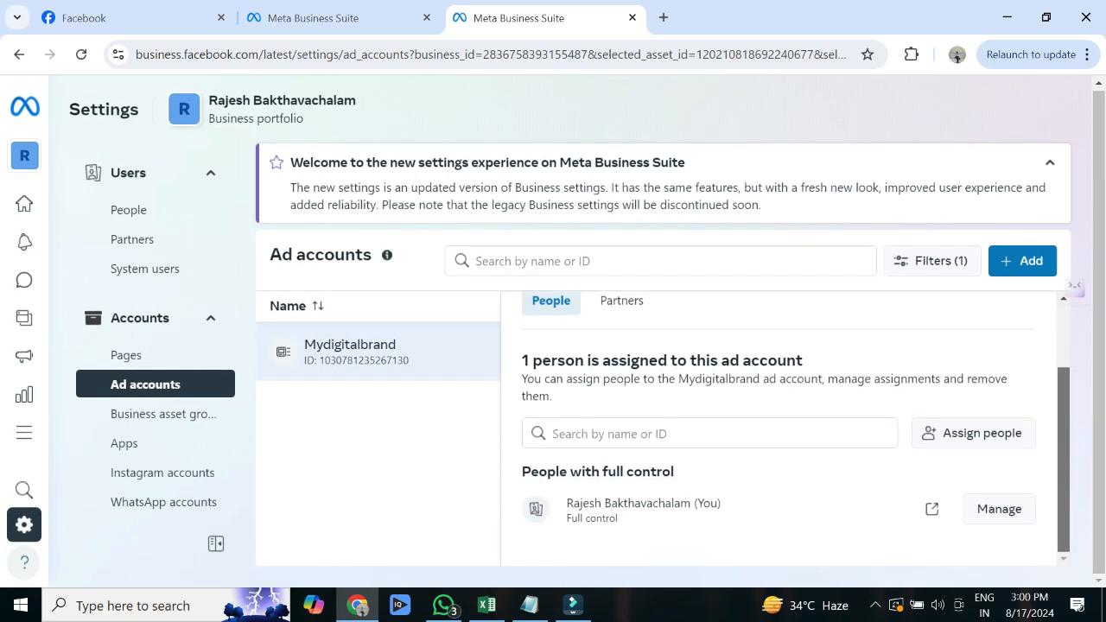
scroll(778, 432, up, 2)
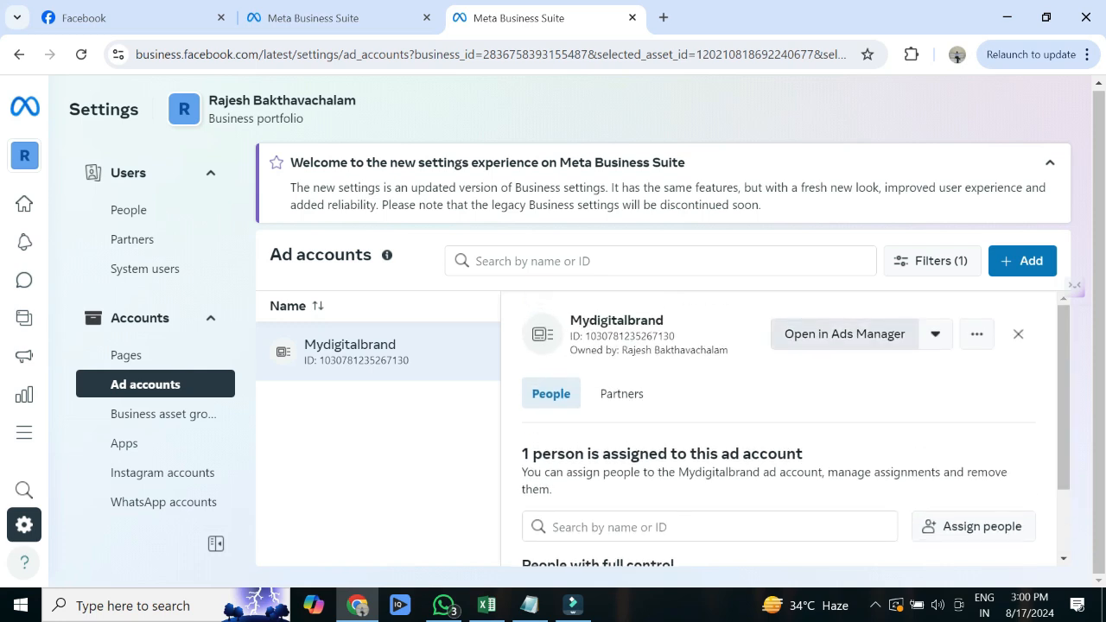
click(845, 334)
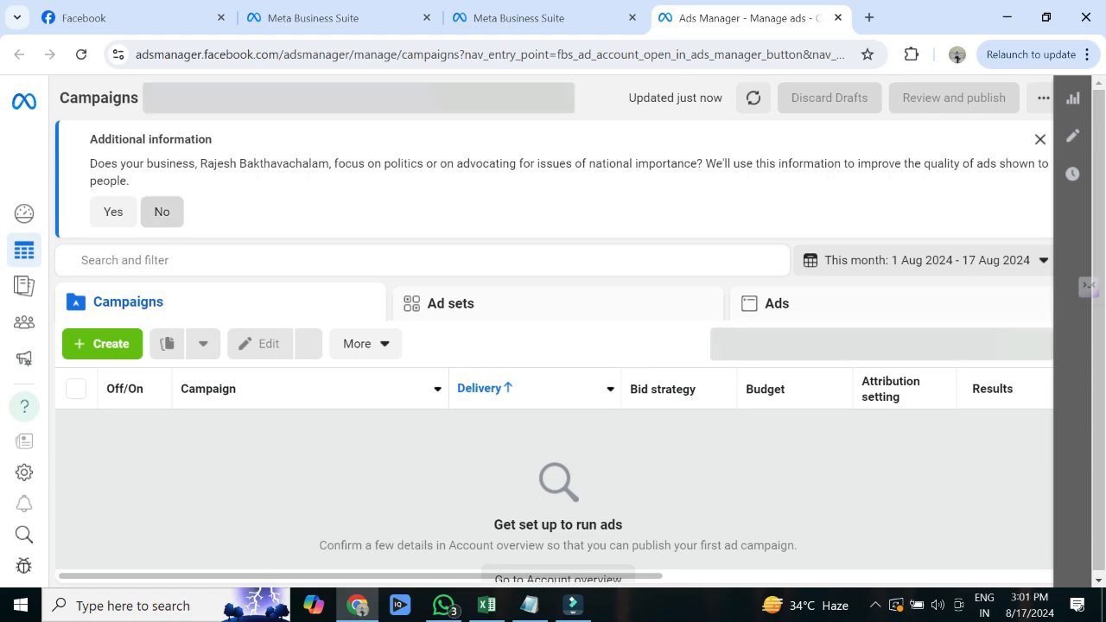
click(162, 212)
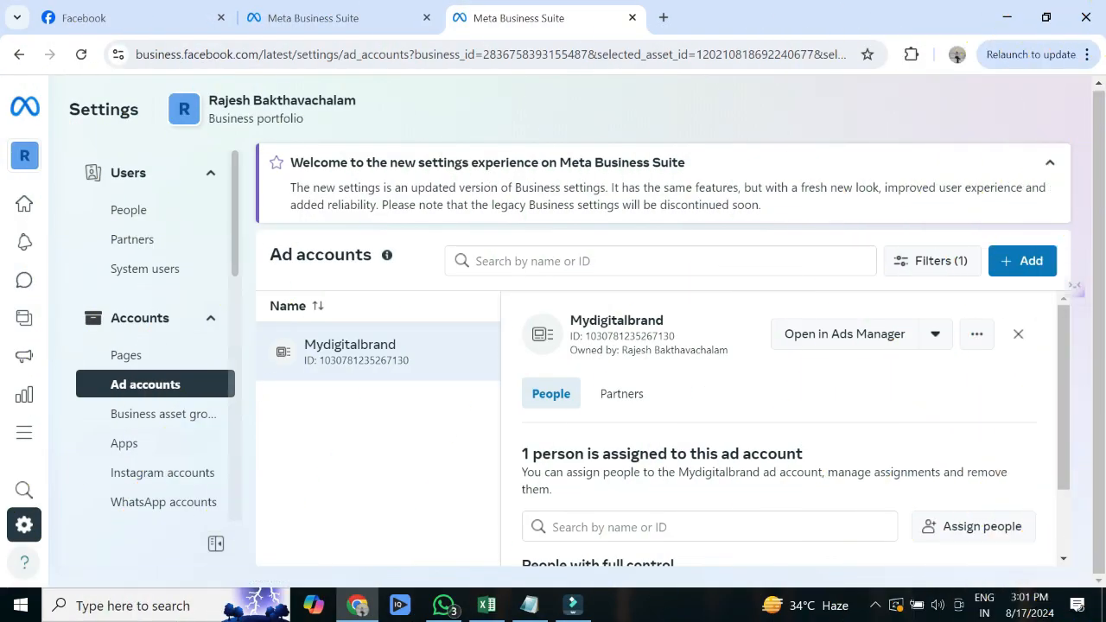
- Expand the Brand safety settings group and go to the Domains page
scroll(156, 346, down, 2)
scroll(155, 346, down, 1)
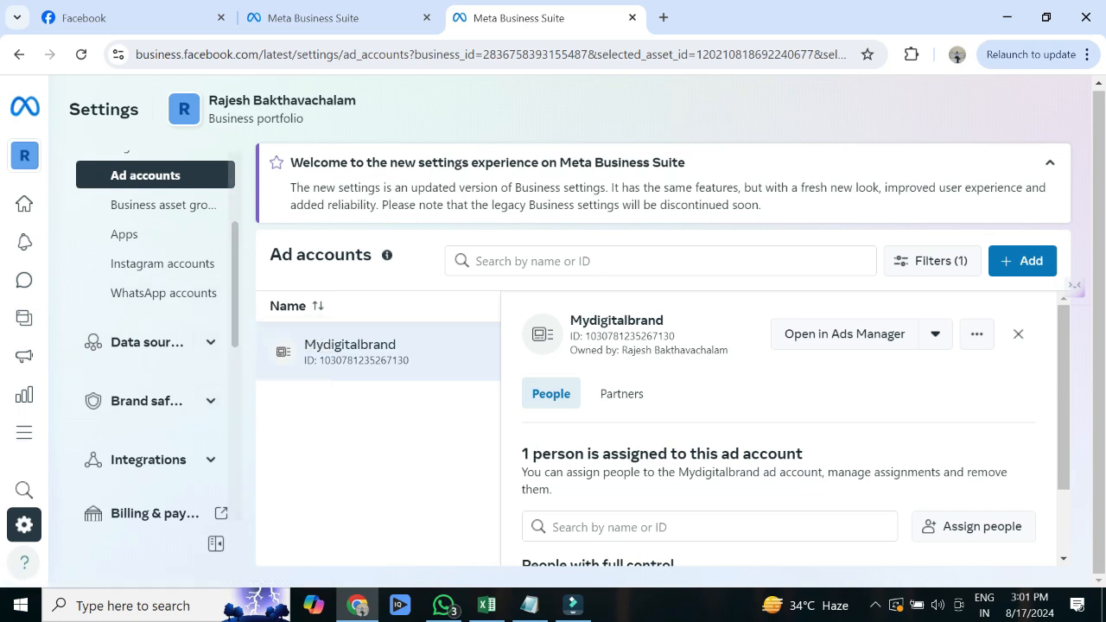
scroll(156, 346, up, 4)
scroll(155, 346, down, 5)
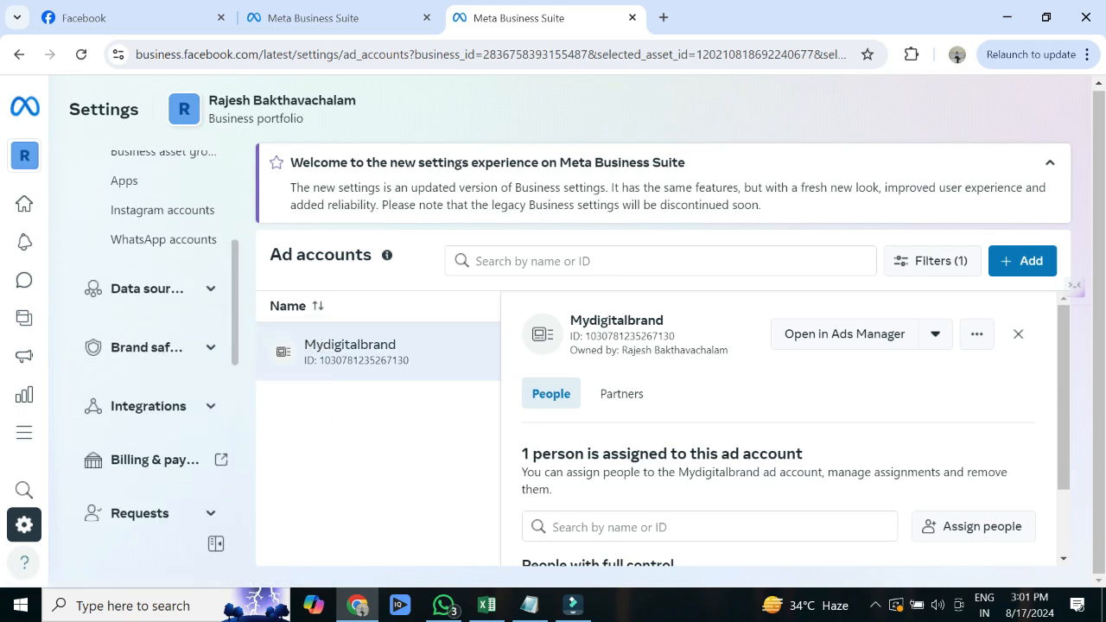
click(210, 340)
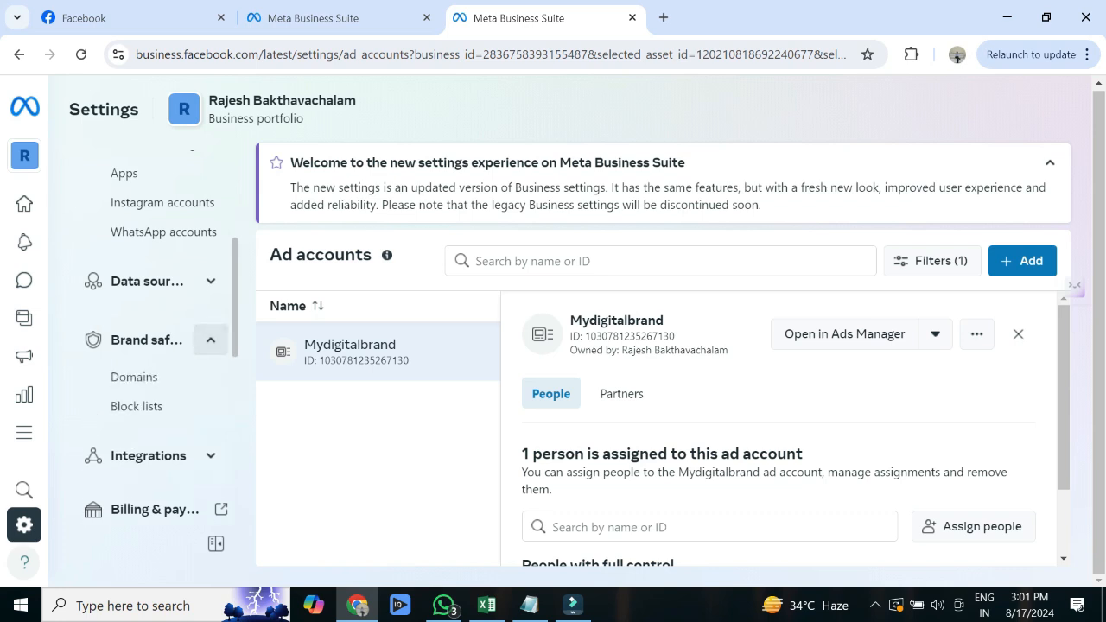
click(134, 377)
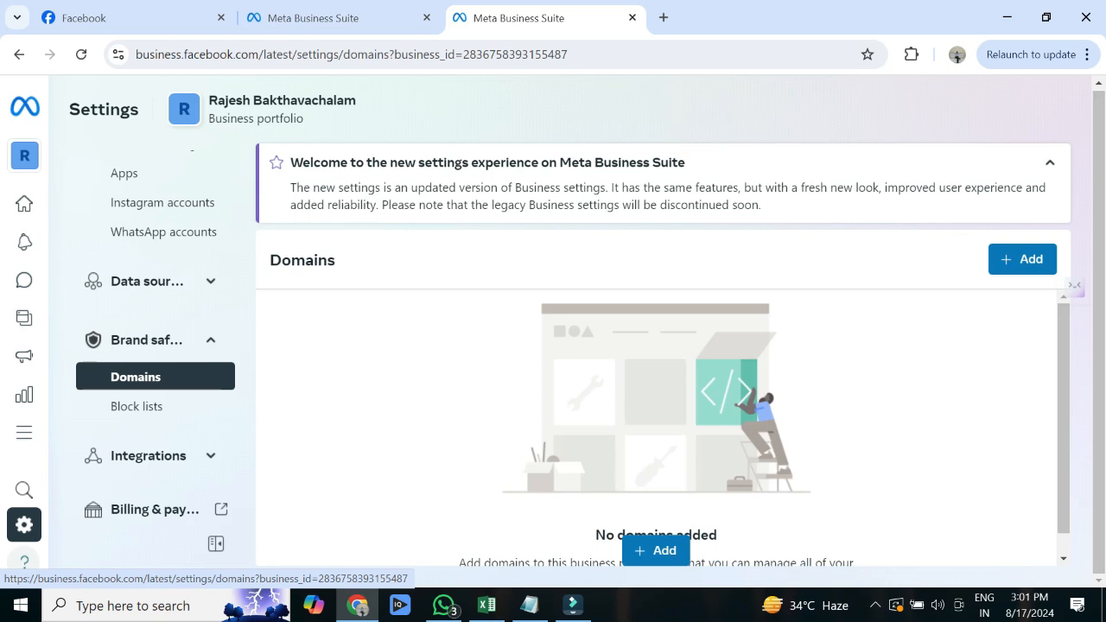
- Create a new domain entry named mydigitalbrand.in in the business portfolio
click(1023, 259)
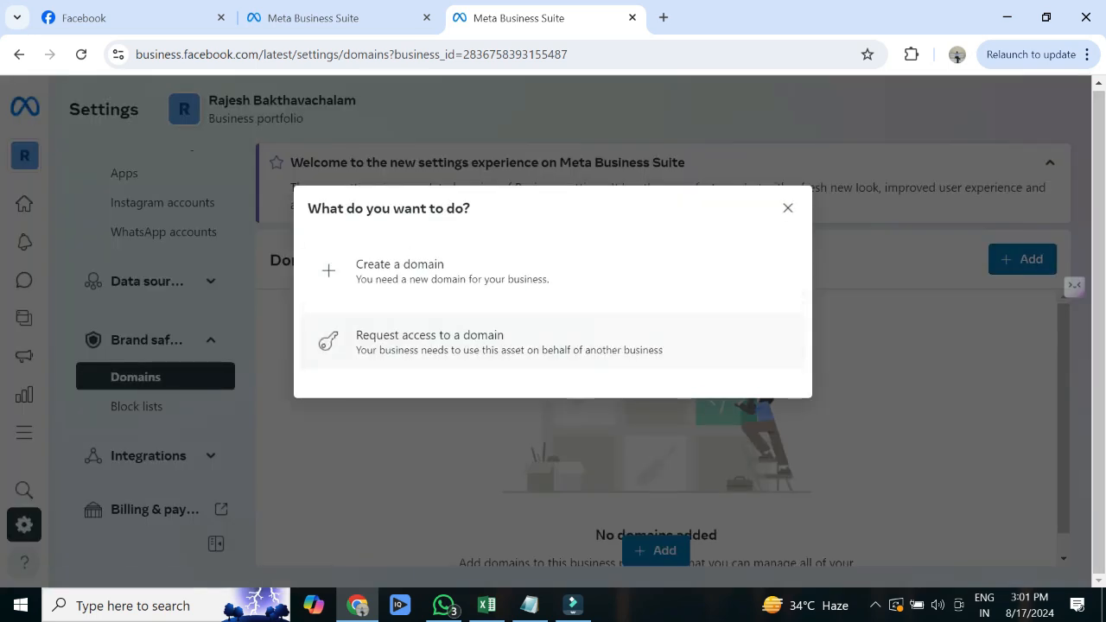
click(400, 270)
click(435, 321)
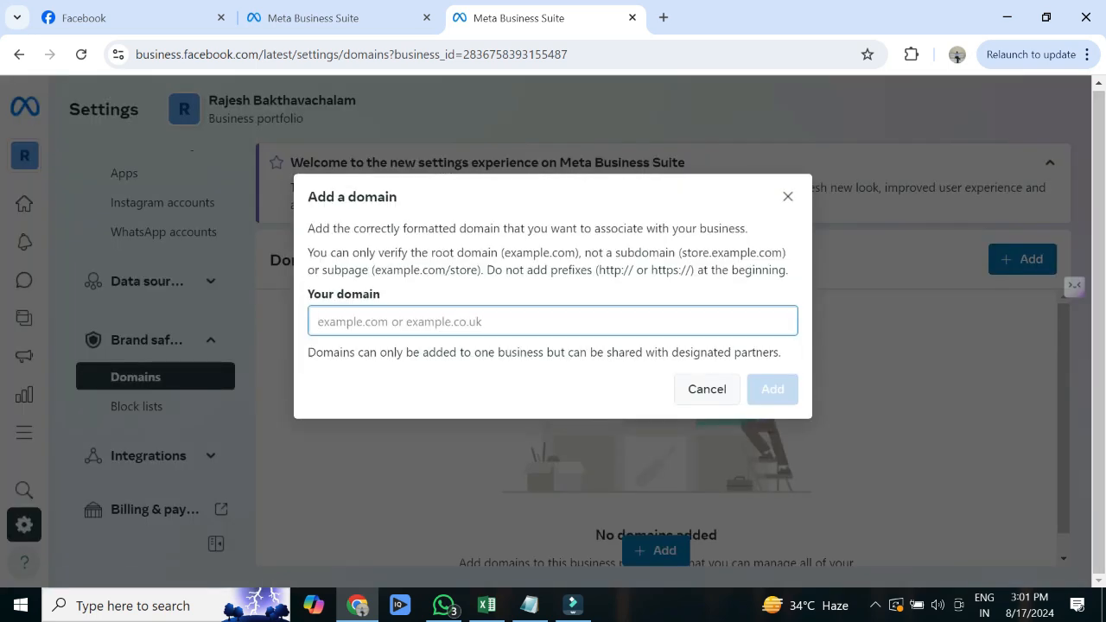
text(mydi)
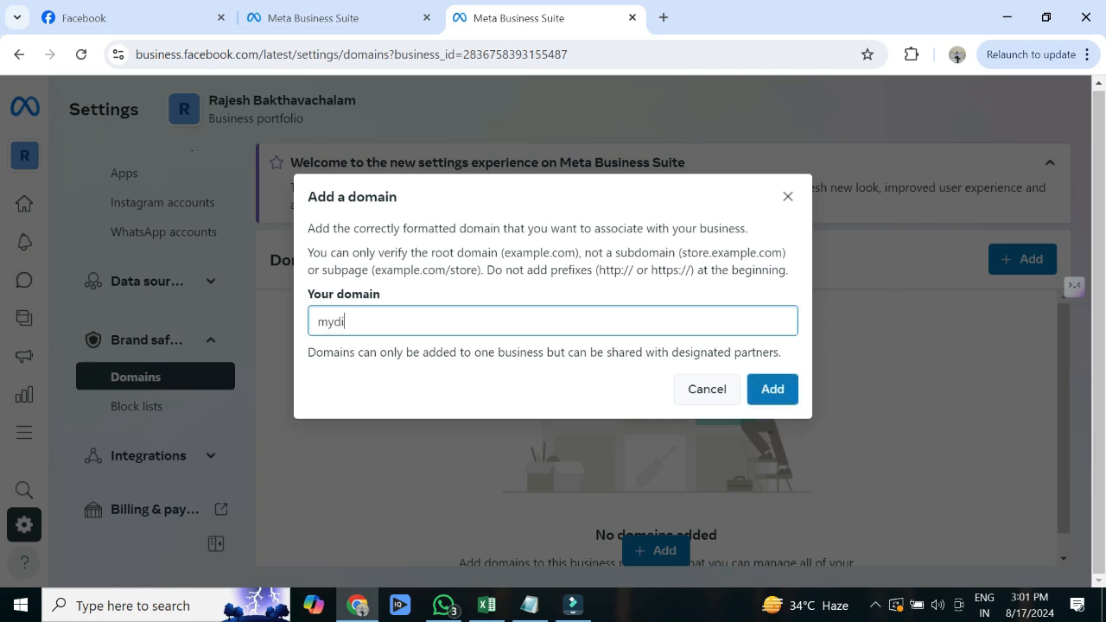
text(gitalbran)
text(in)
click(773, 389)
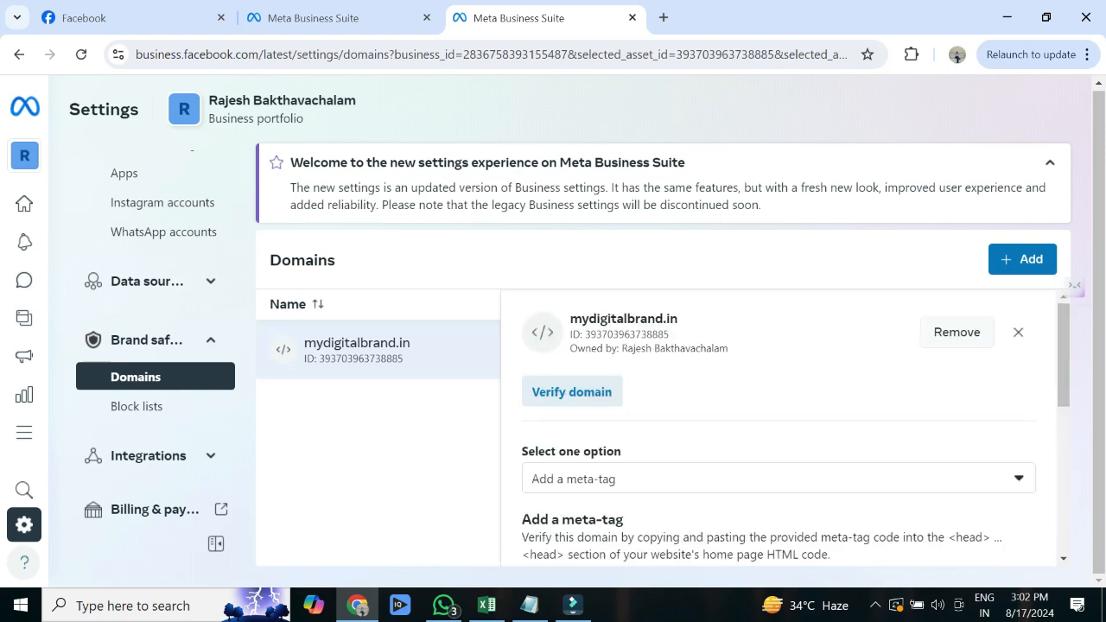
- Choose 'Update the DNS TXT record with your domain registrar' as mydigitalbrand.in's verification method
scroll(778, 427, down, 1)
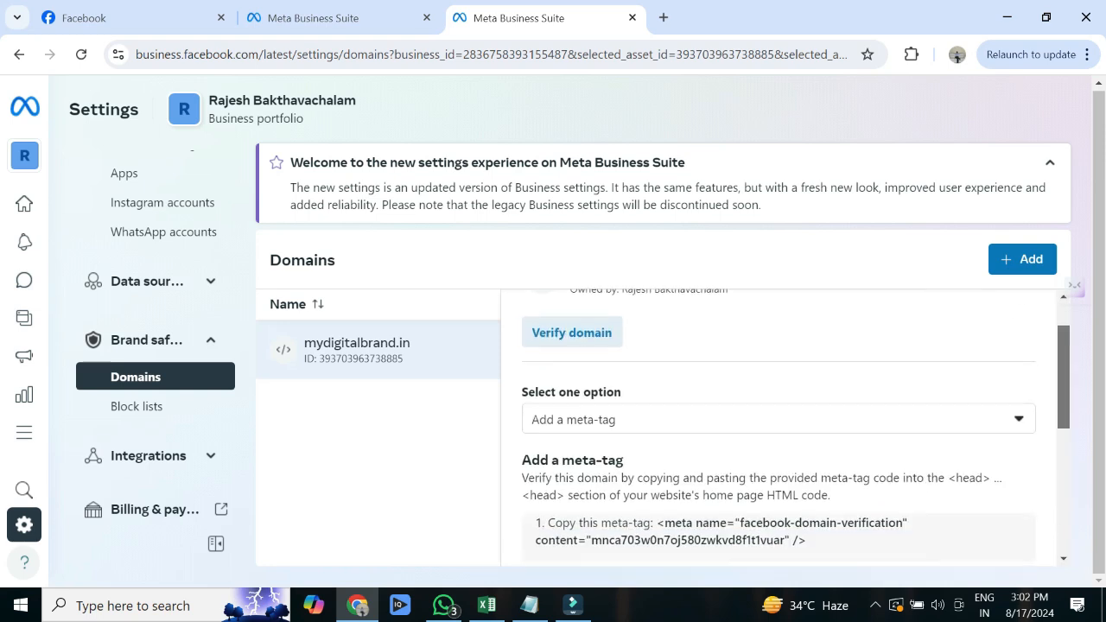
scroll(778, 427, up, 1)
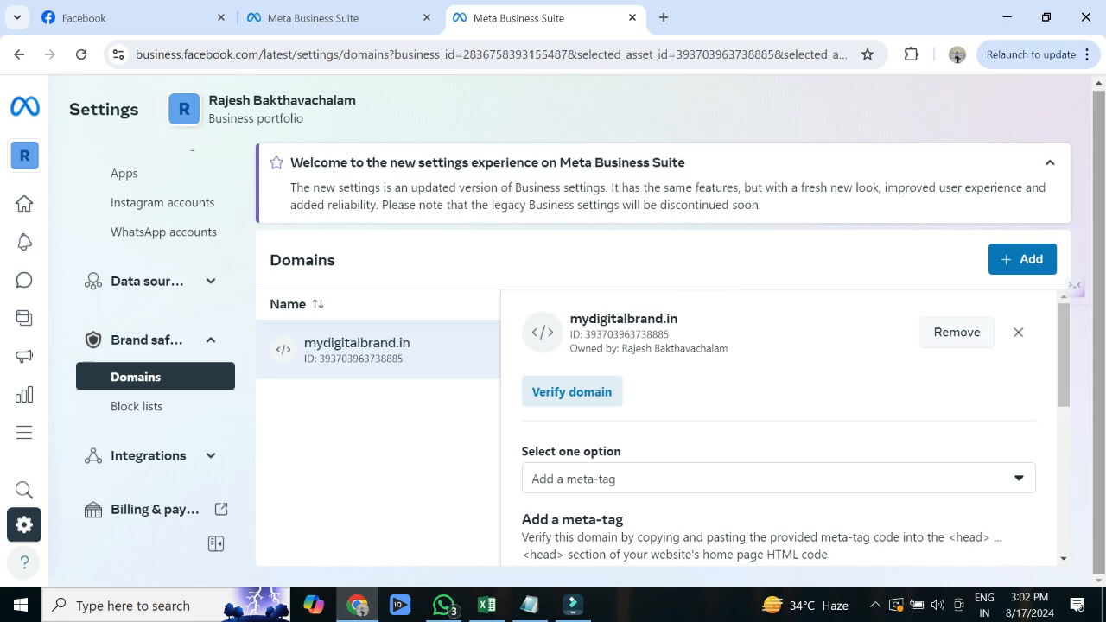
scroll(778, 427, down, 2)
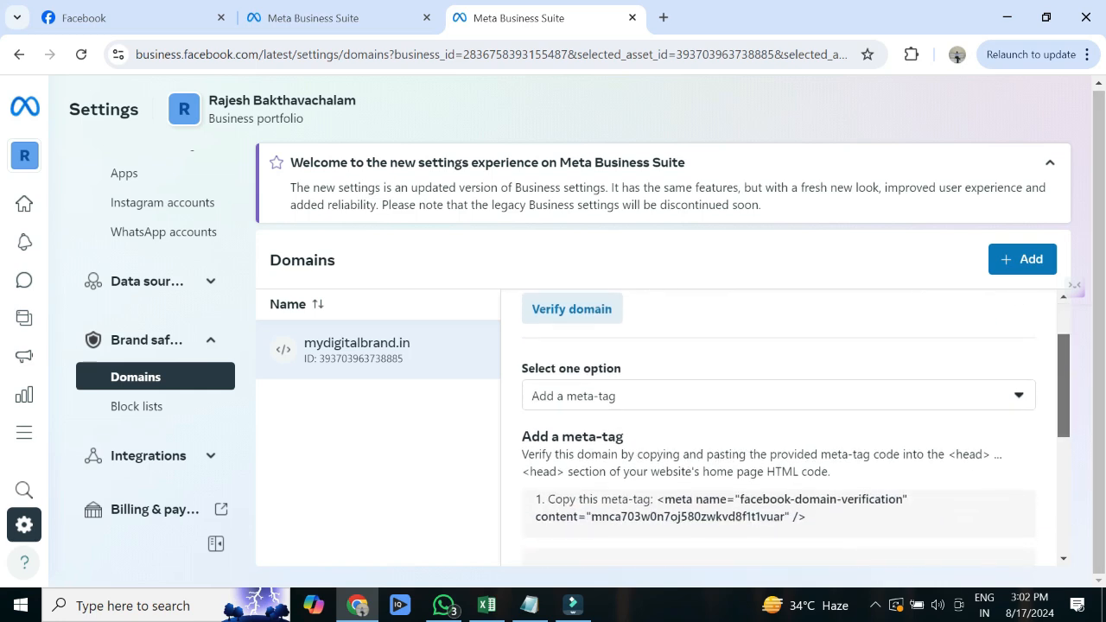
scroll(778, 427, down, 1)
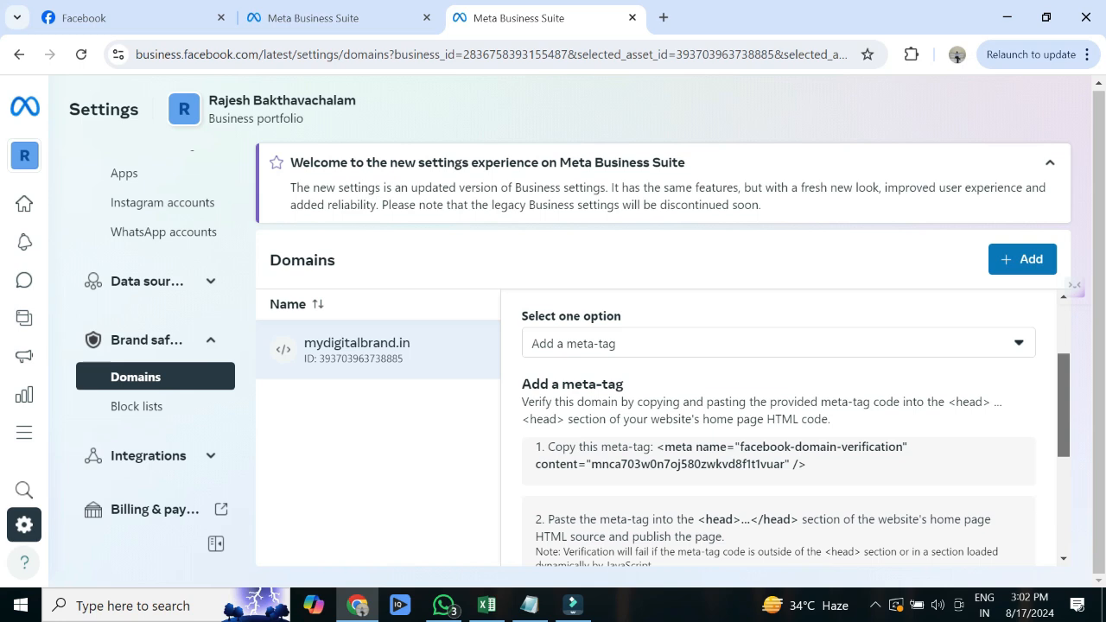
scroll(778, 427, up, 1)
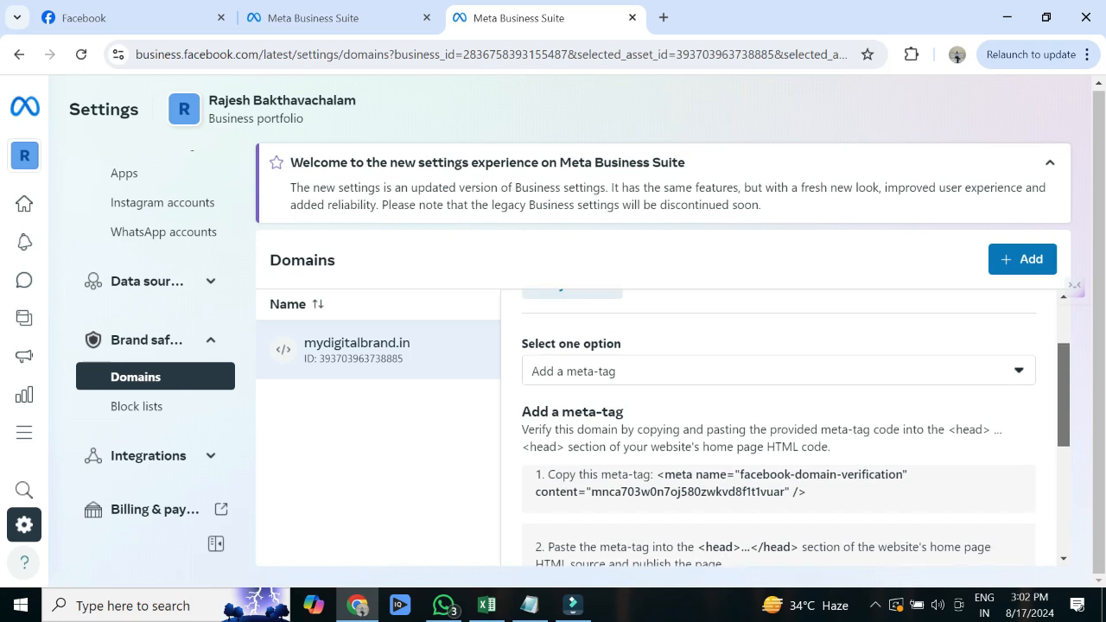
drag(1064, 388, 1064, 411)
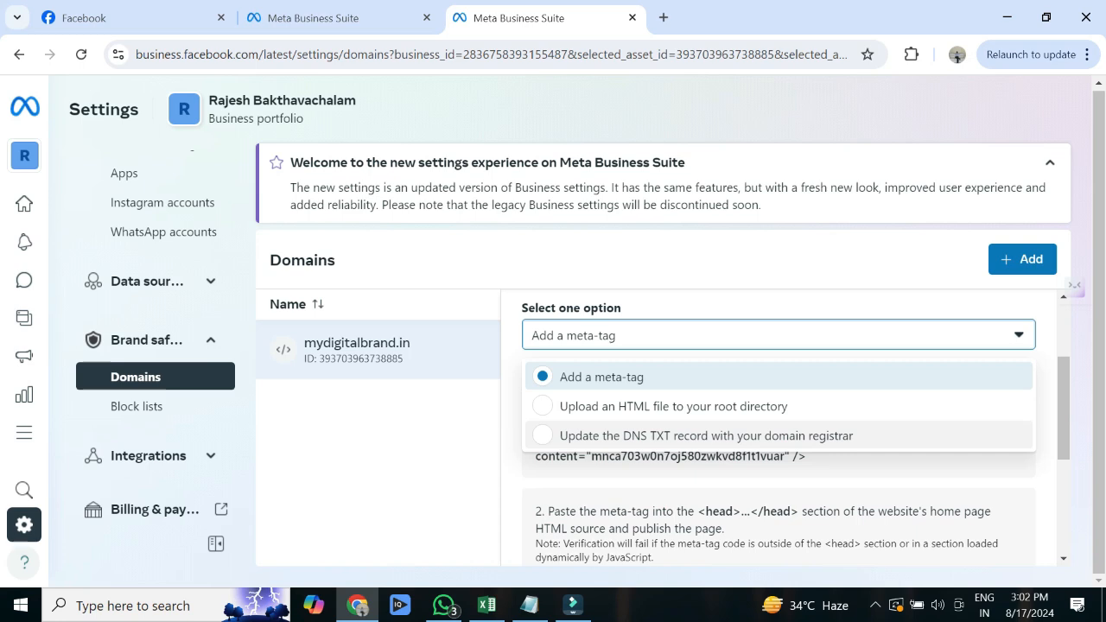
click(706, 436)
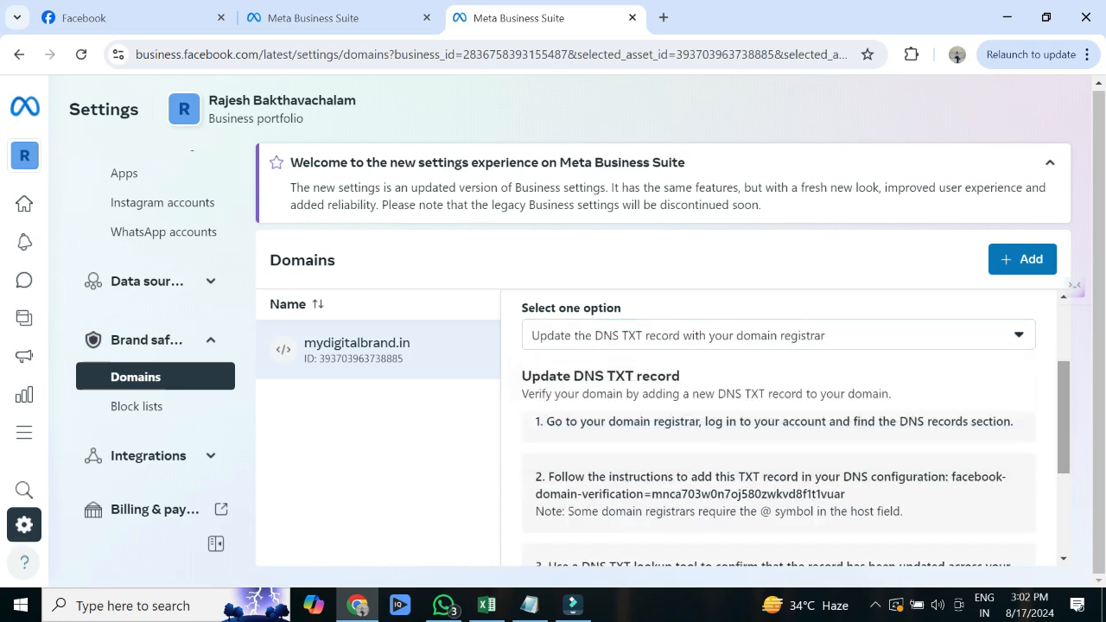
scroll(778, 427, down, 1)
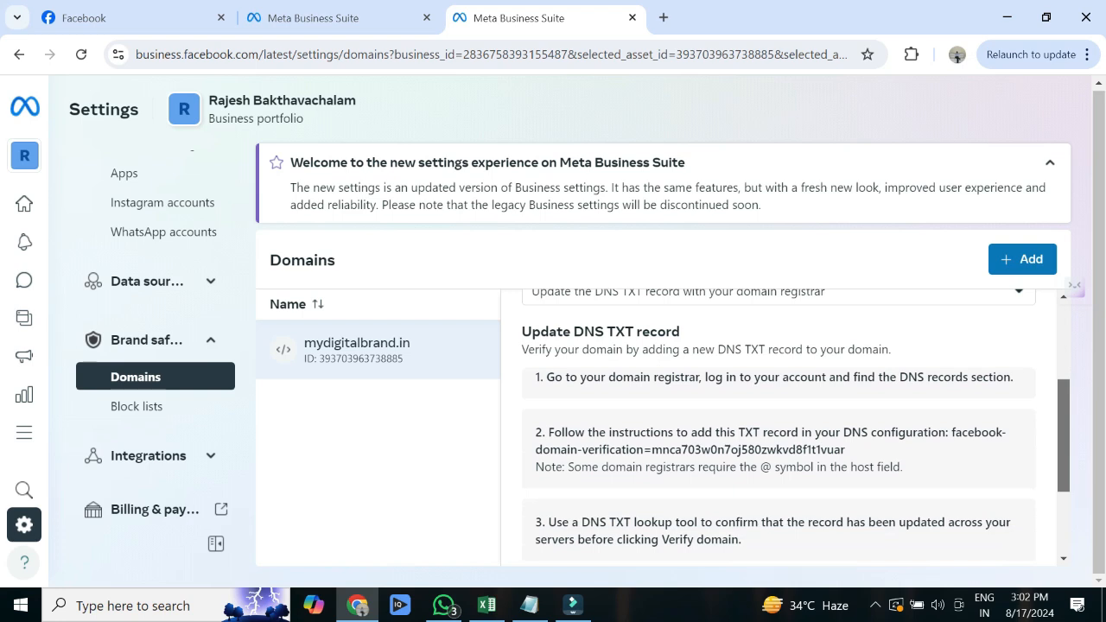
scroll(778, 428, up, 1)
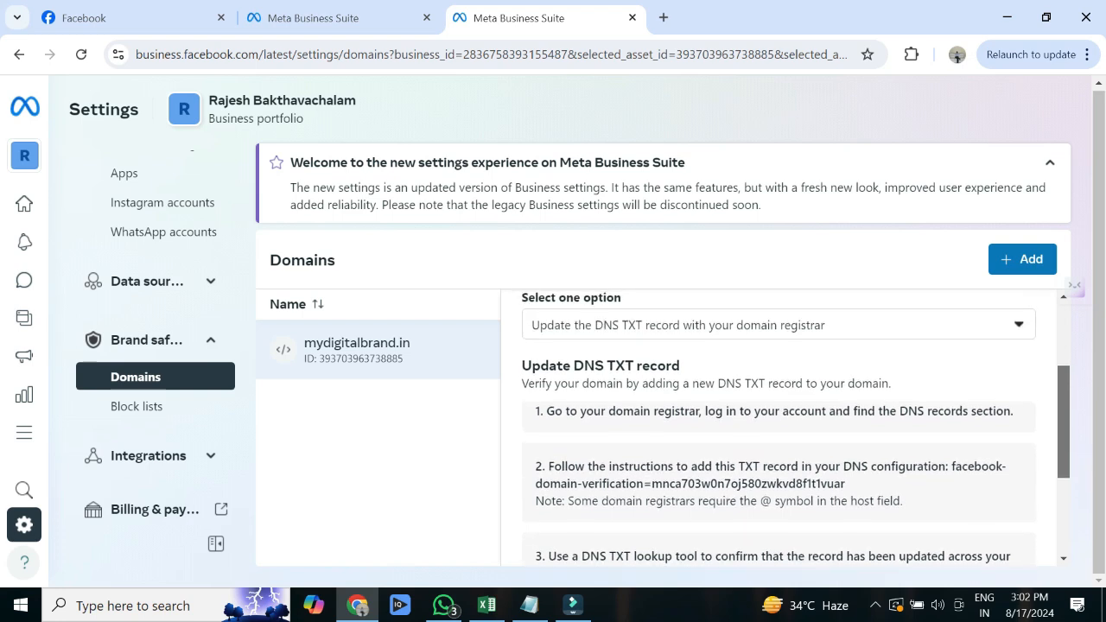
scroll(778, 428, down, 1)
scroll(777, 428, down, 1)
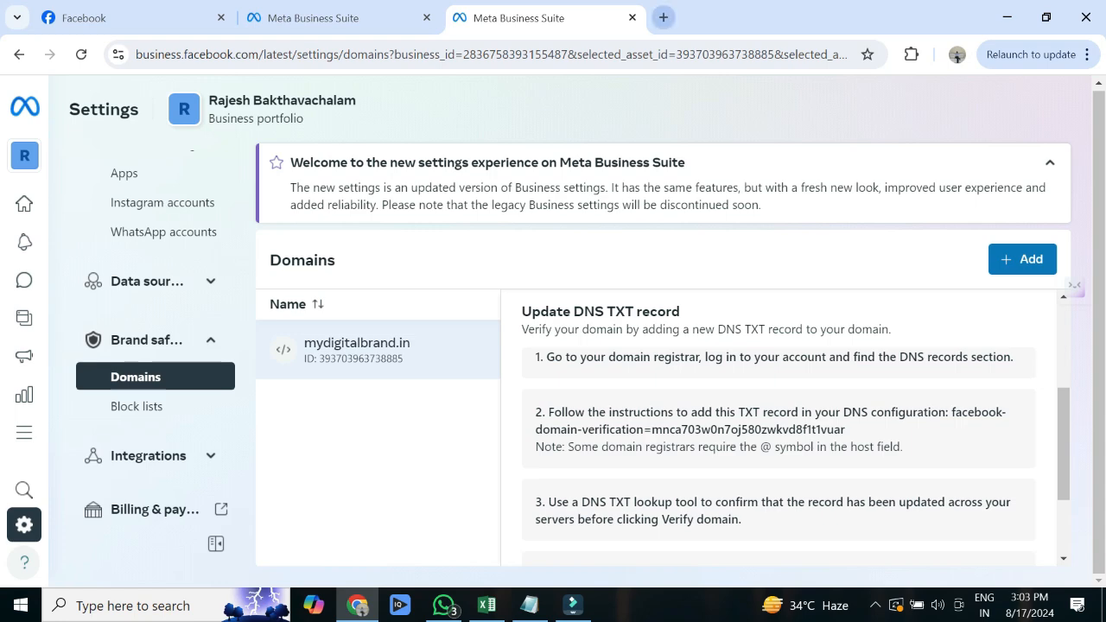
- Go to the Hostinger website in a new tab and log in with a Google account
click(664, 17)
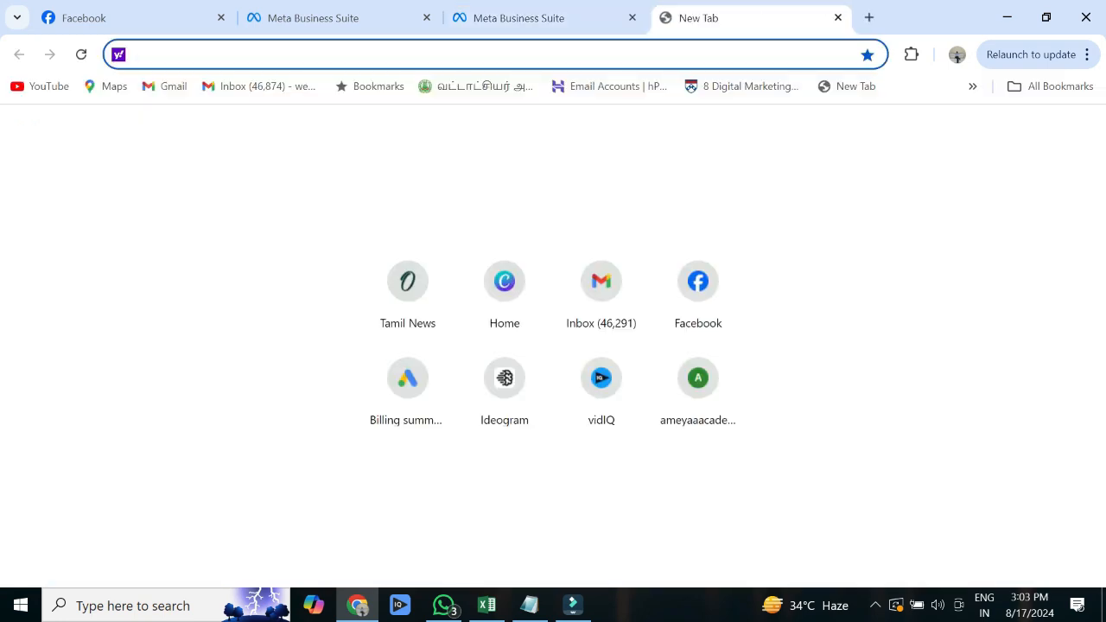
text(host)
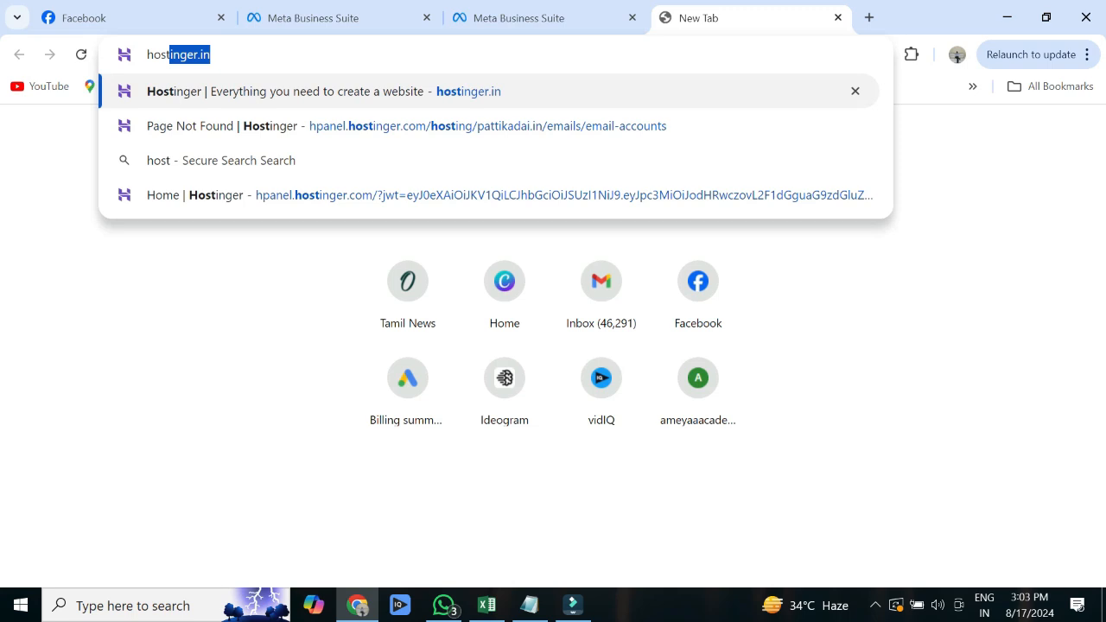
key(Return)
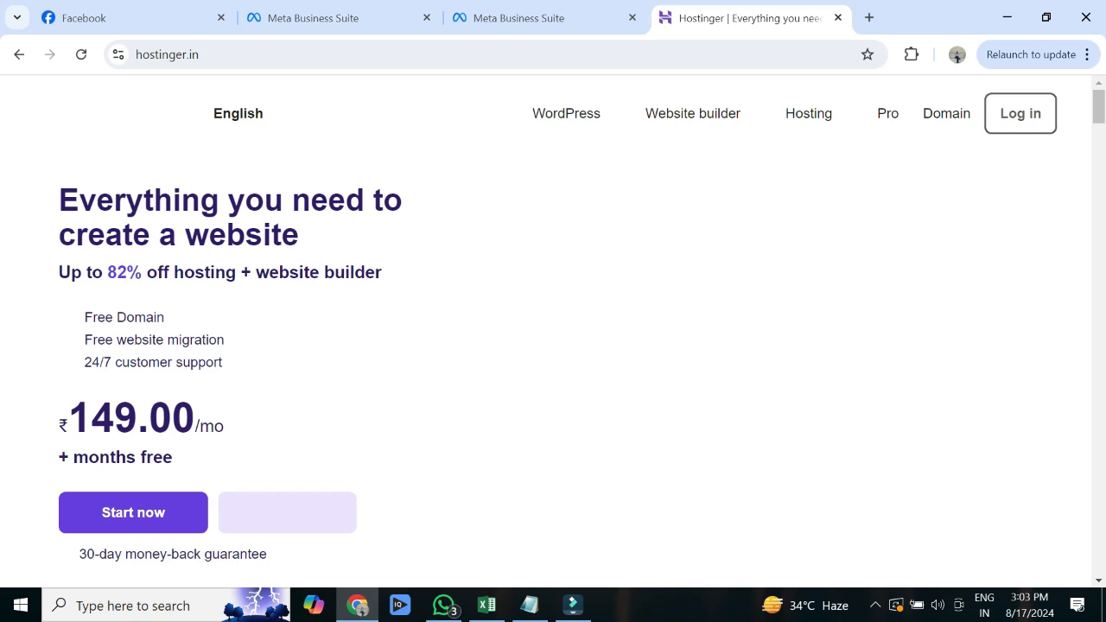
click(1021, 113)
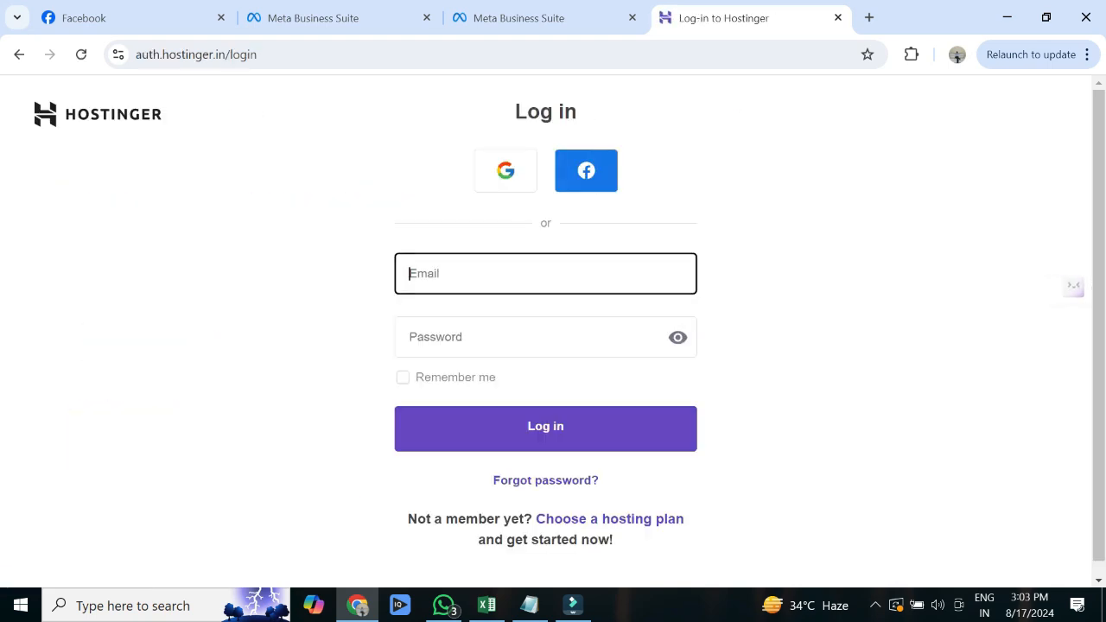
click(506, 170)
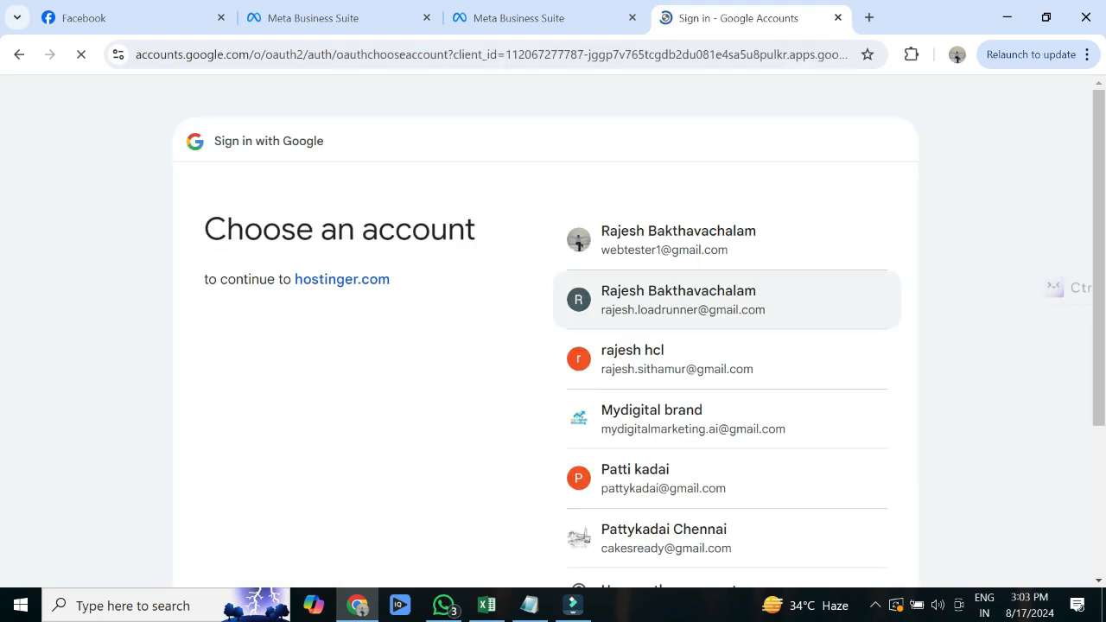
click(678, 240)
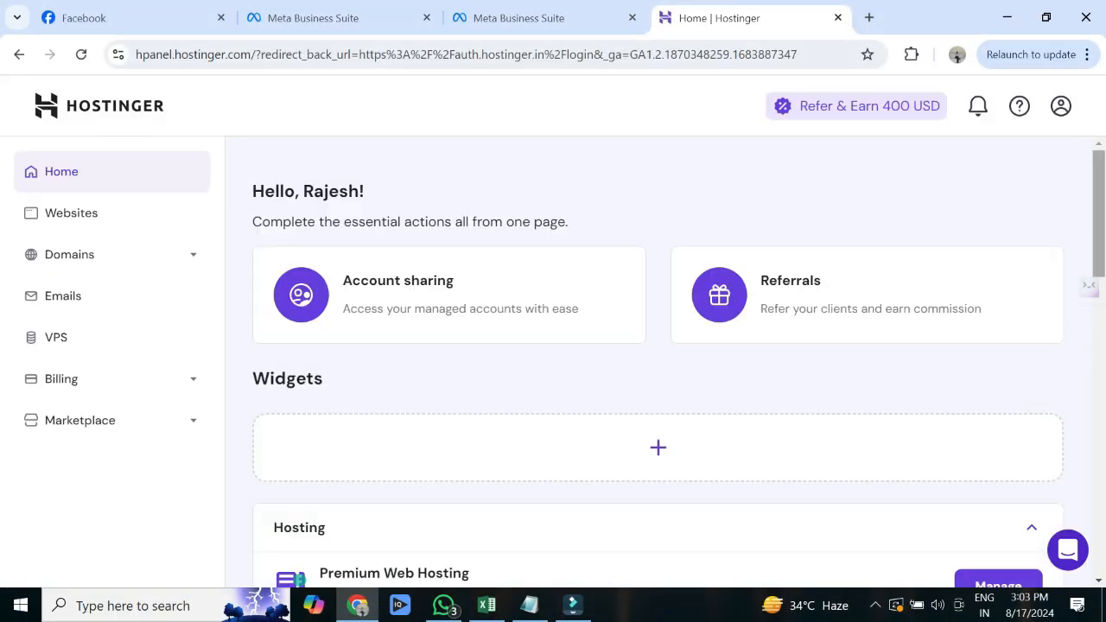
- Open the DNS Zone Editor for mydigitalbrand.in and scroll to its DNS records
scroll(658, 363, down, 1)
scroll(658, 363, down, 4)
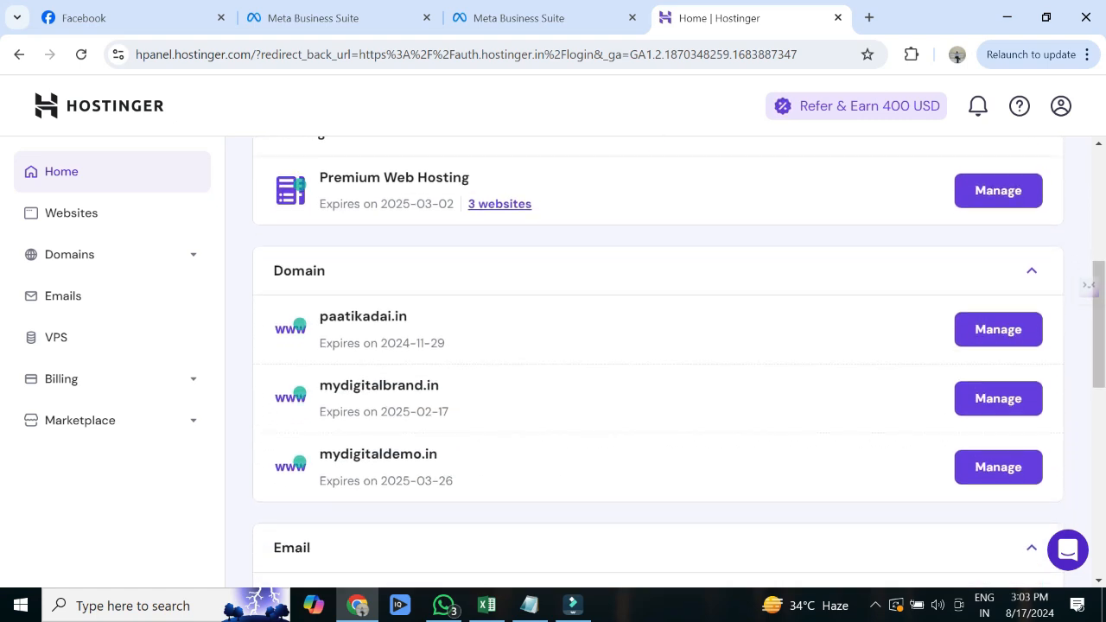
click(500, 204)
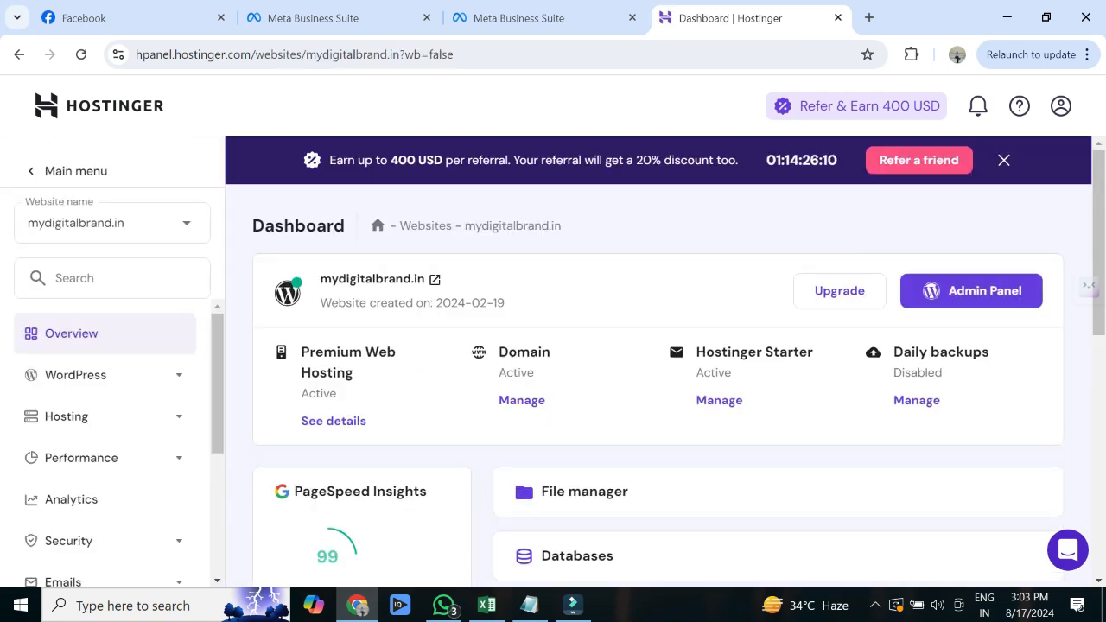
scroll(112, 433, down, 3)
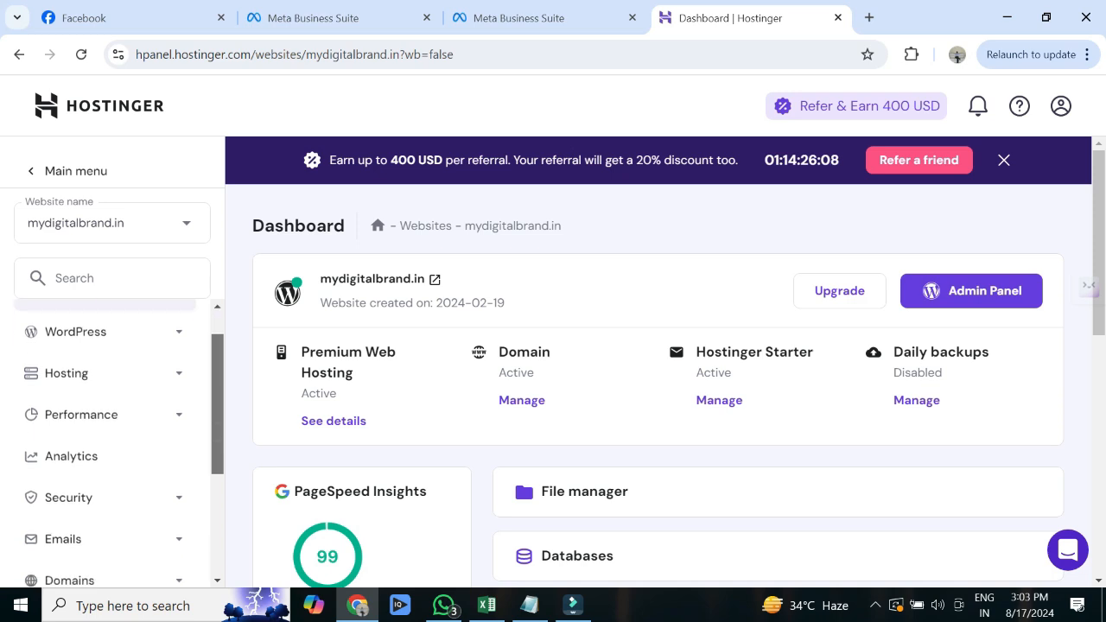
scroll(113, 432, down, 5)
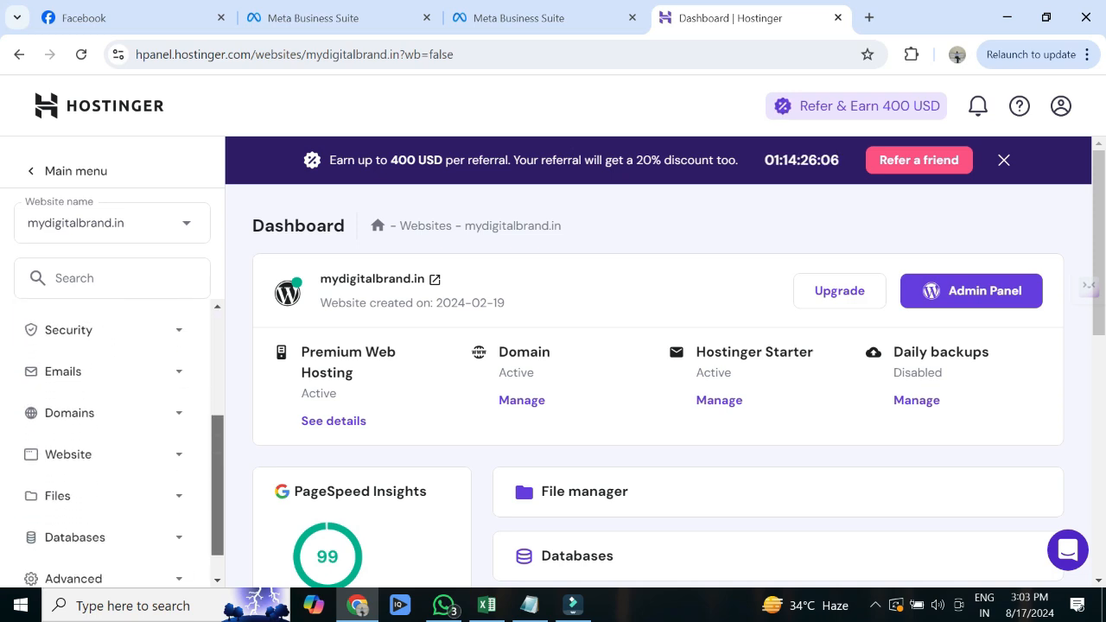
scroll(103, 519, down, 1)
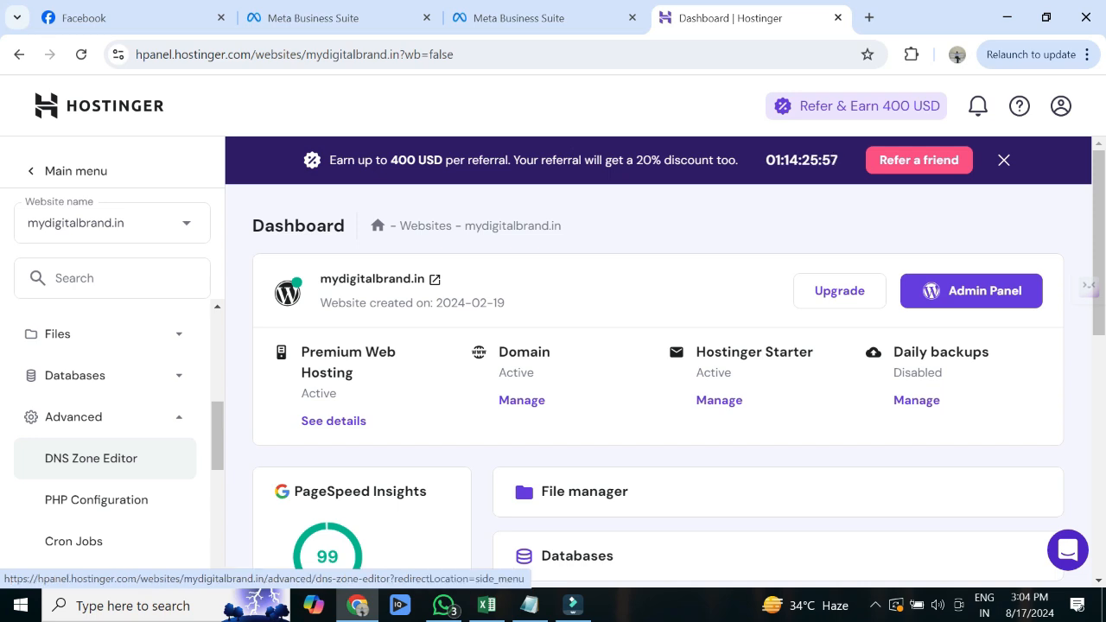
click(91, 458)
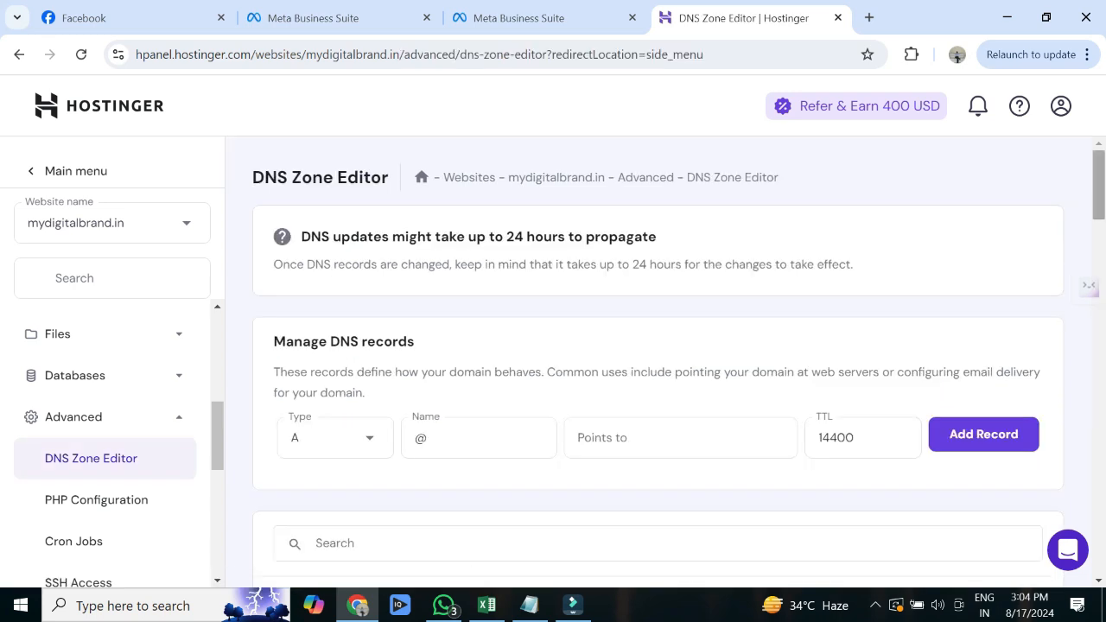
scroll(659, 359, down, 3)
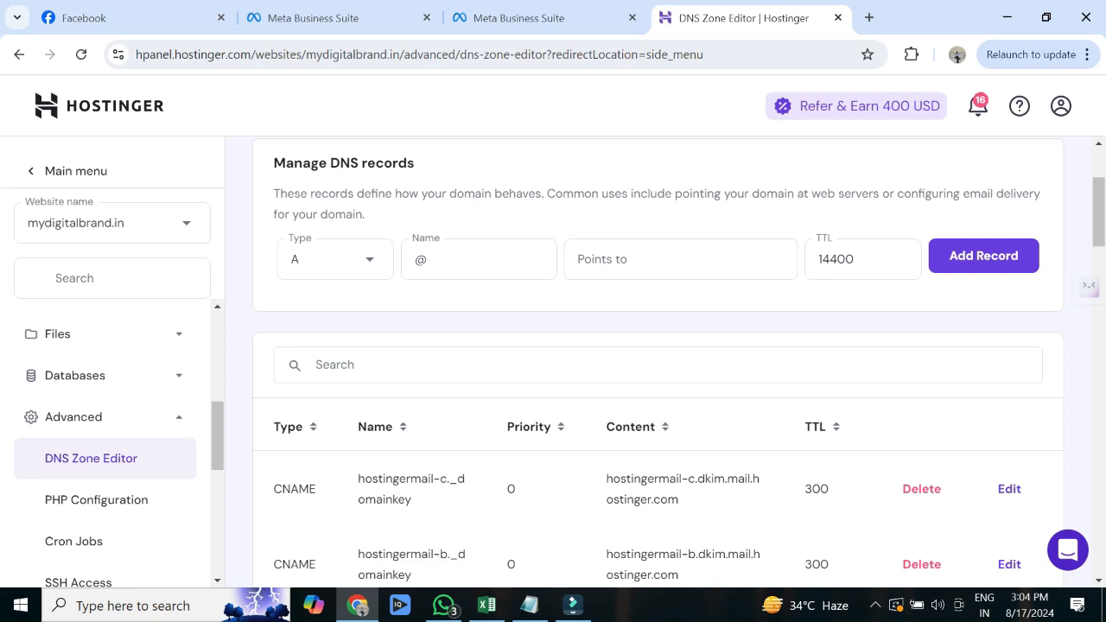
- Copy the facebook-domain-verification TXT value from Meta's domain verification instructions
click(527, 18)
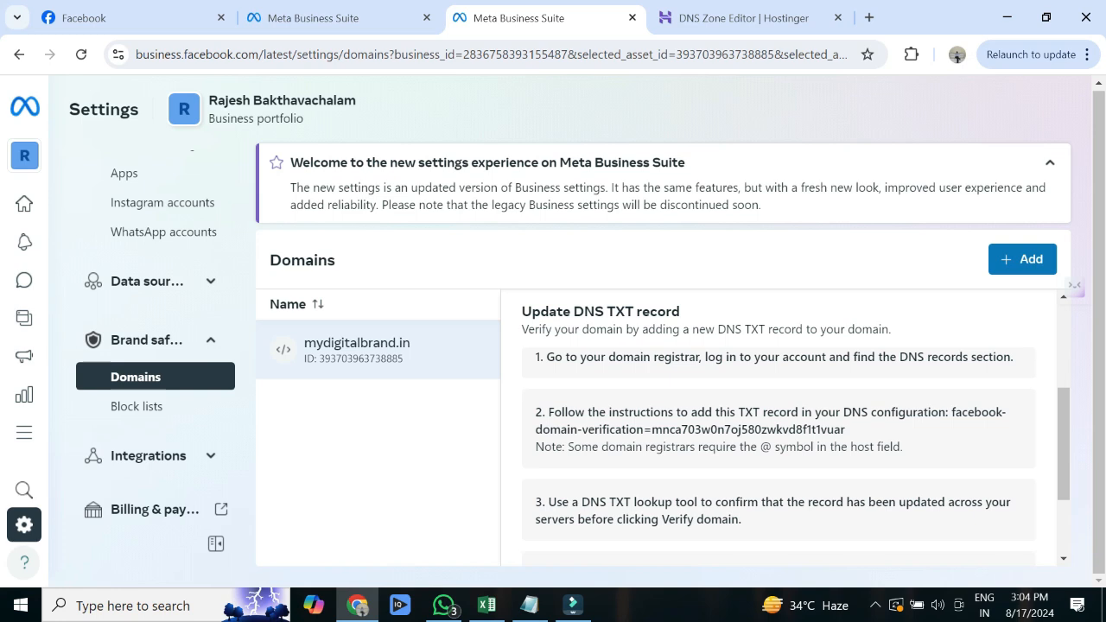
click(692, 429)
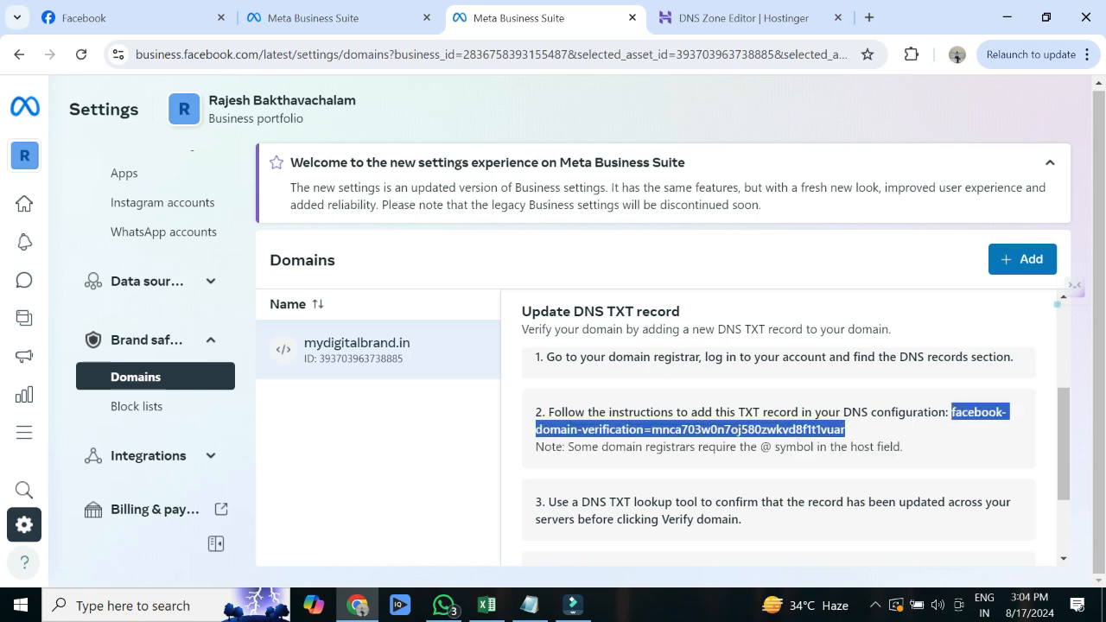
right_click(816, 430)
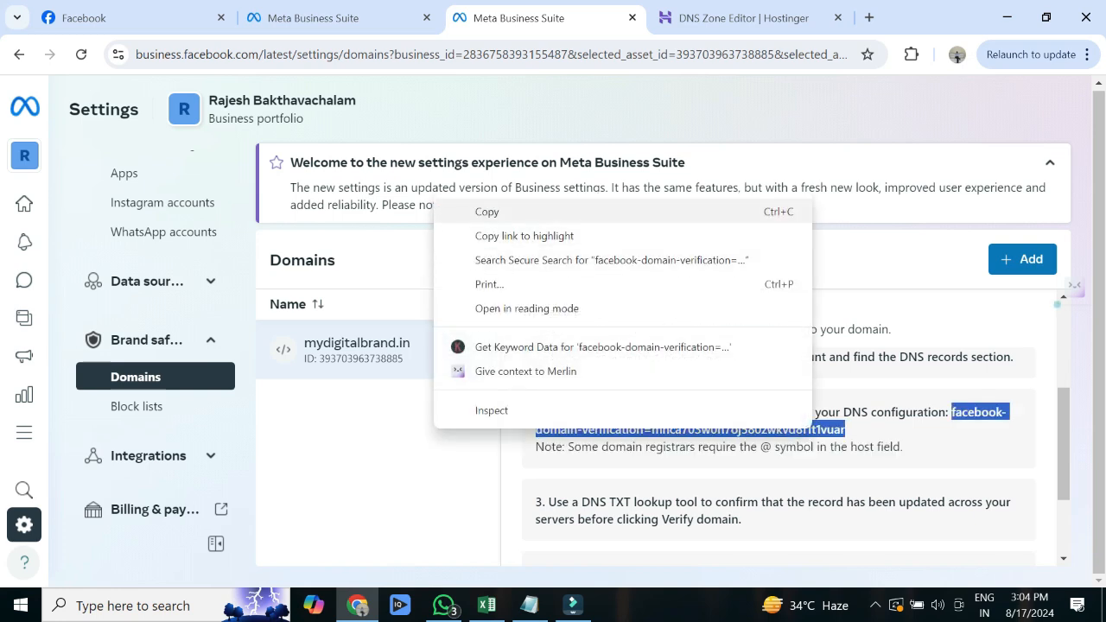
click(518, 211)
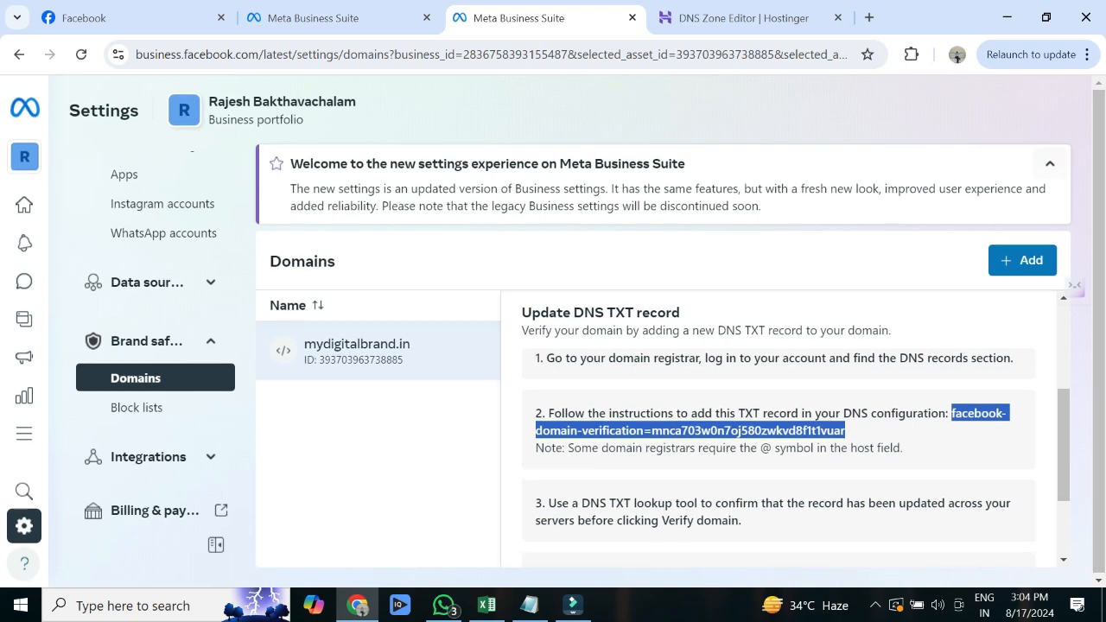
scroll(778, 432, down, 2)
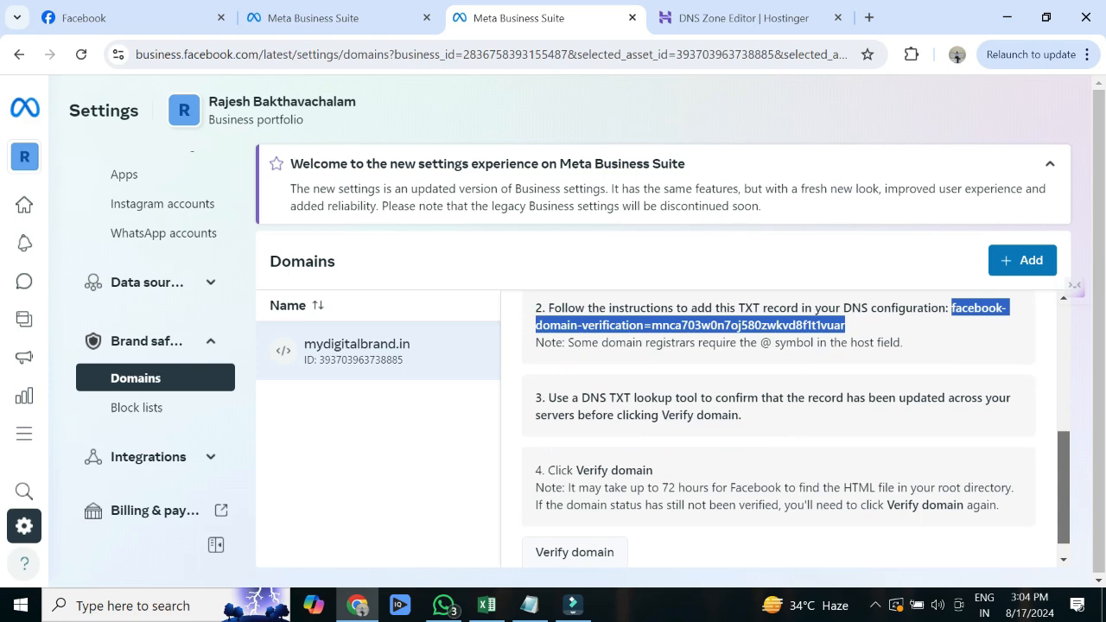
scroll(778, 423, up, 3)
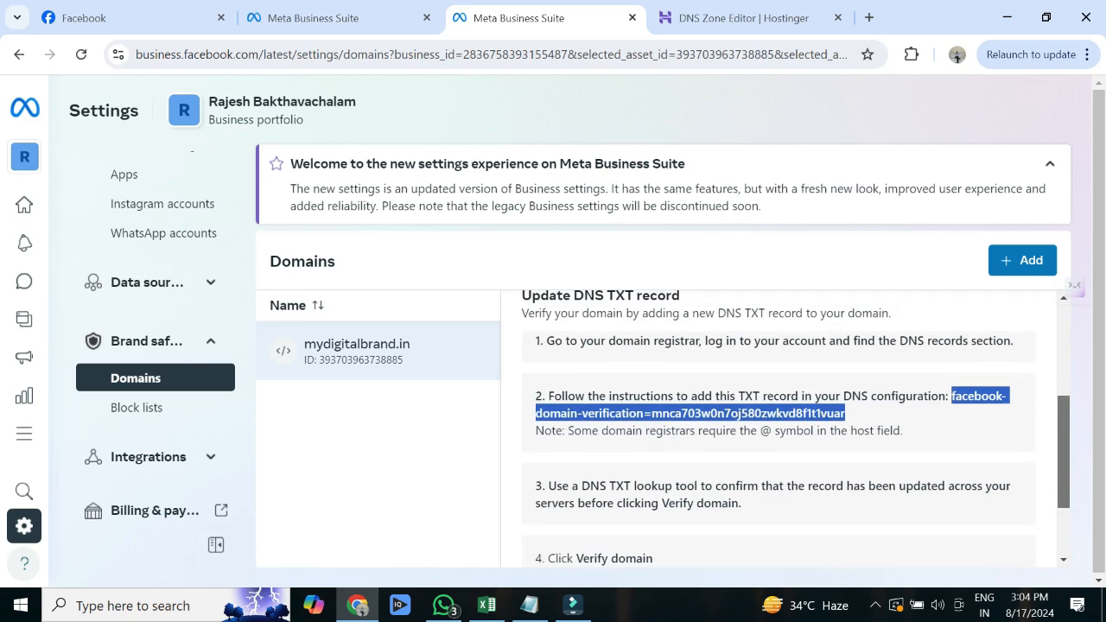
scroll(778, 423, down, 3)
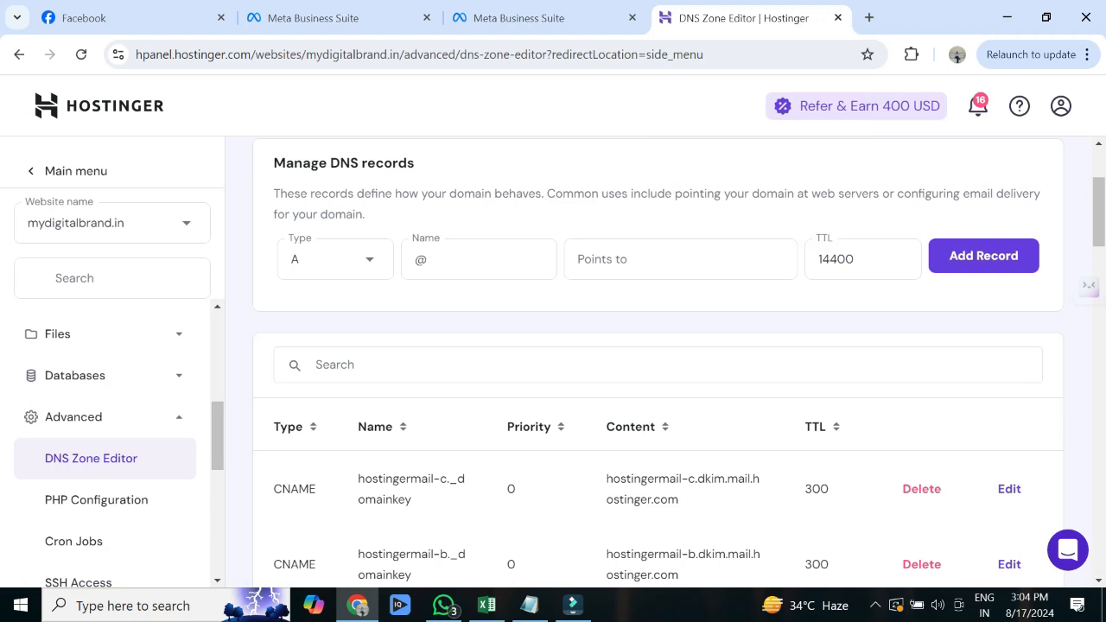
- Add a TXT record holding the pasted facebook-domain-verification value to the DNS zone
click(335, 259)
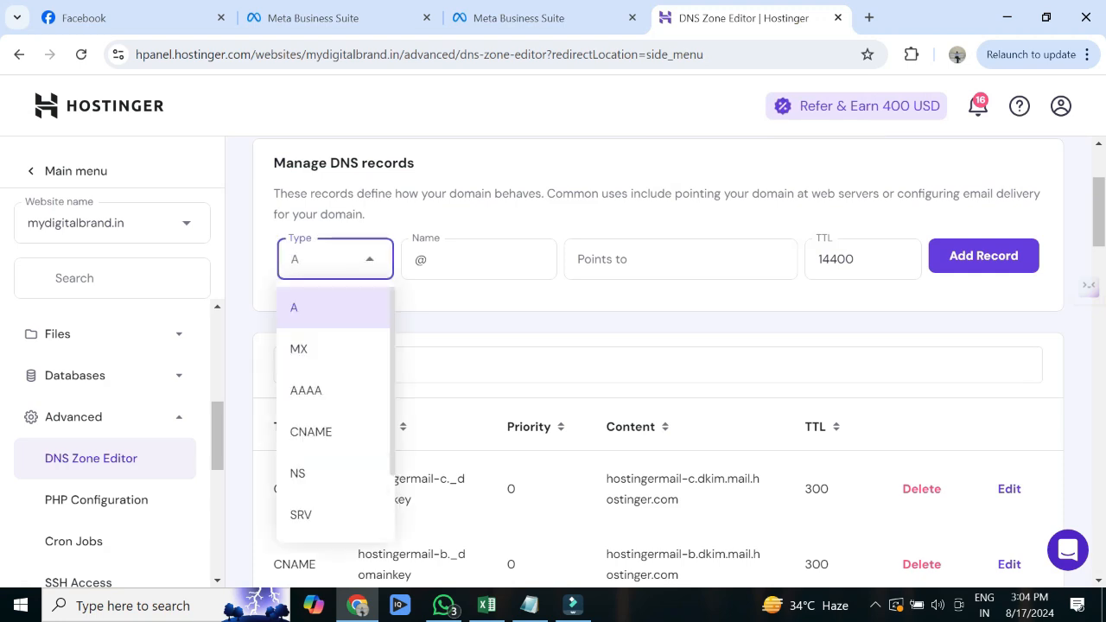
drag(356, 437, 397, 498)
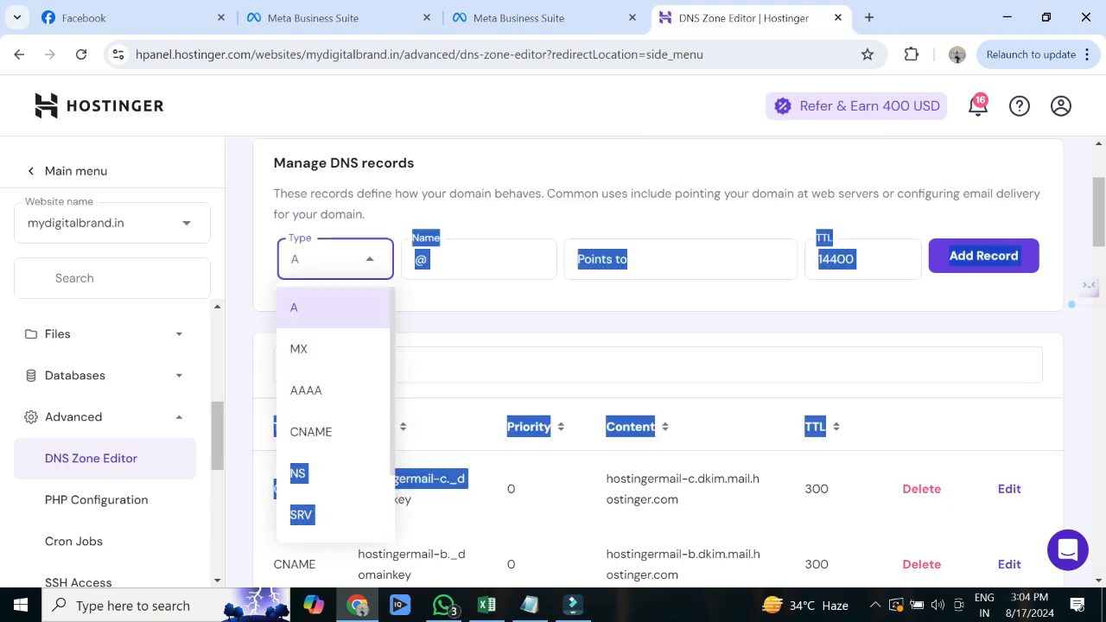
text(T)
key(Return)
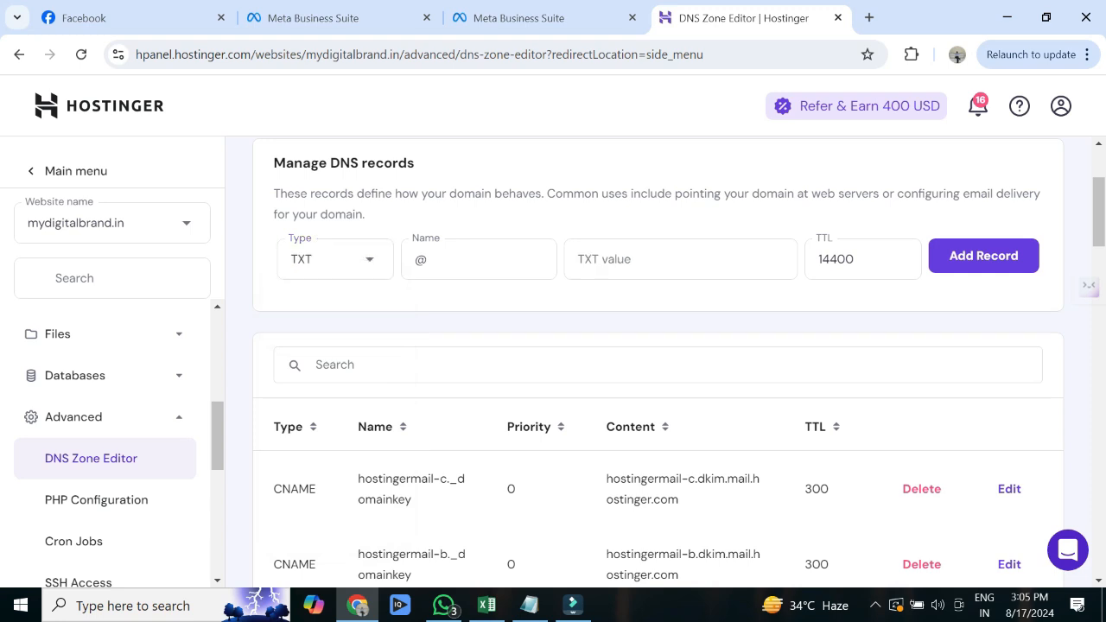
click(605, 261)
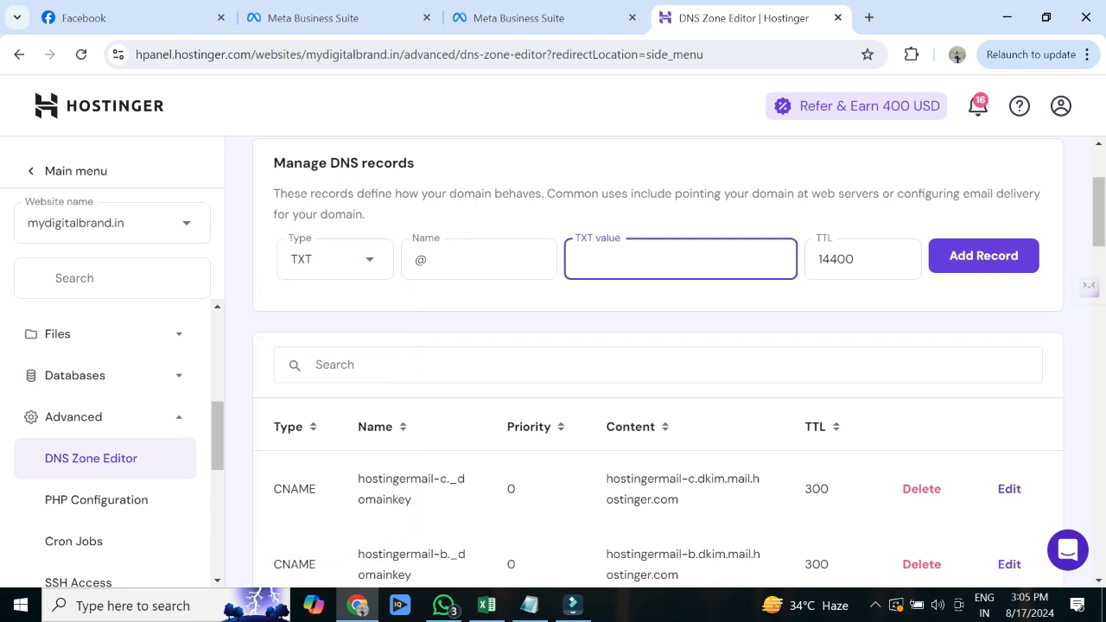
key(ctrl+v)
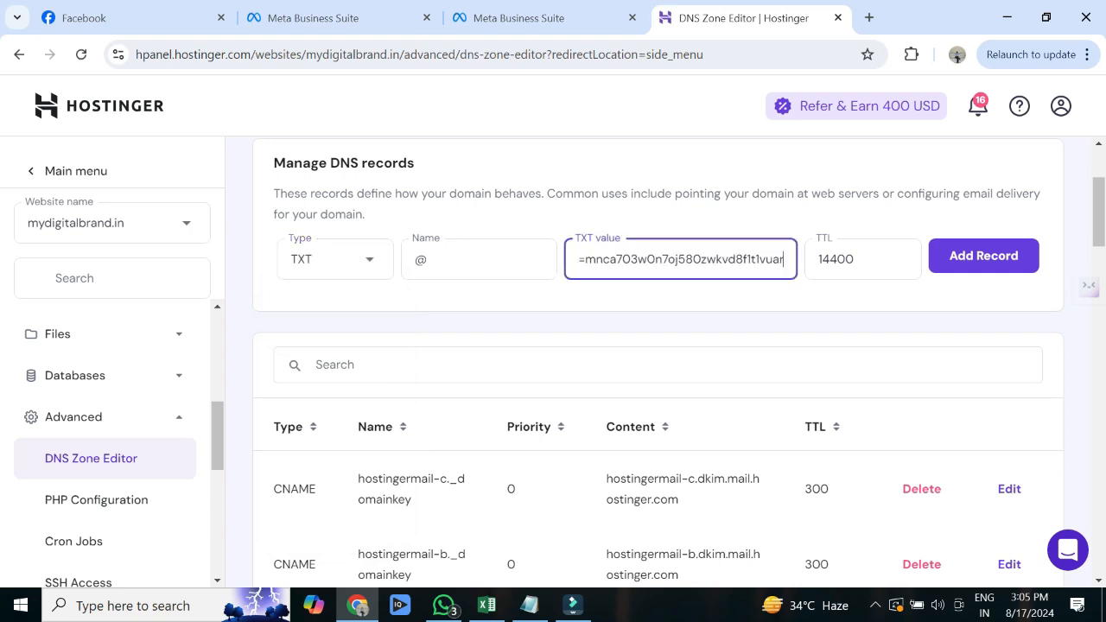
key(ctrl+a)
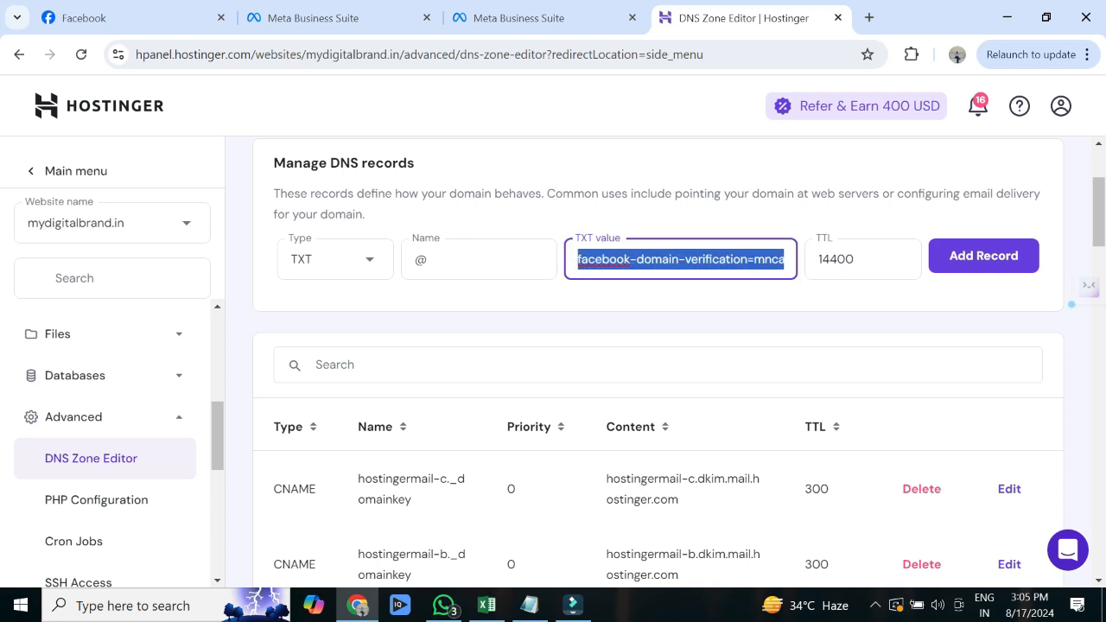
click(983, 256)
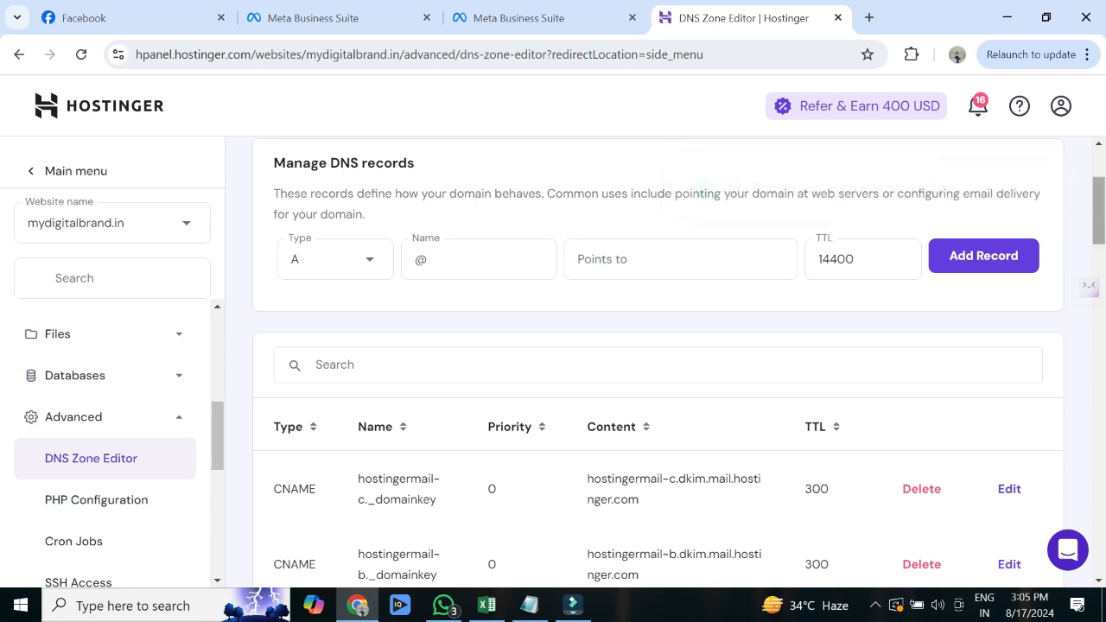
- Find the new verification TXT record in the DNS records table and check its value
scroll(657, 363, down, 3)
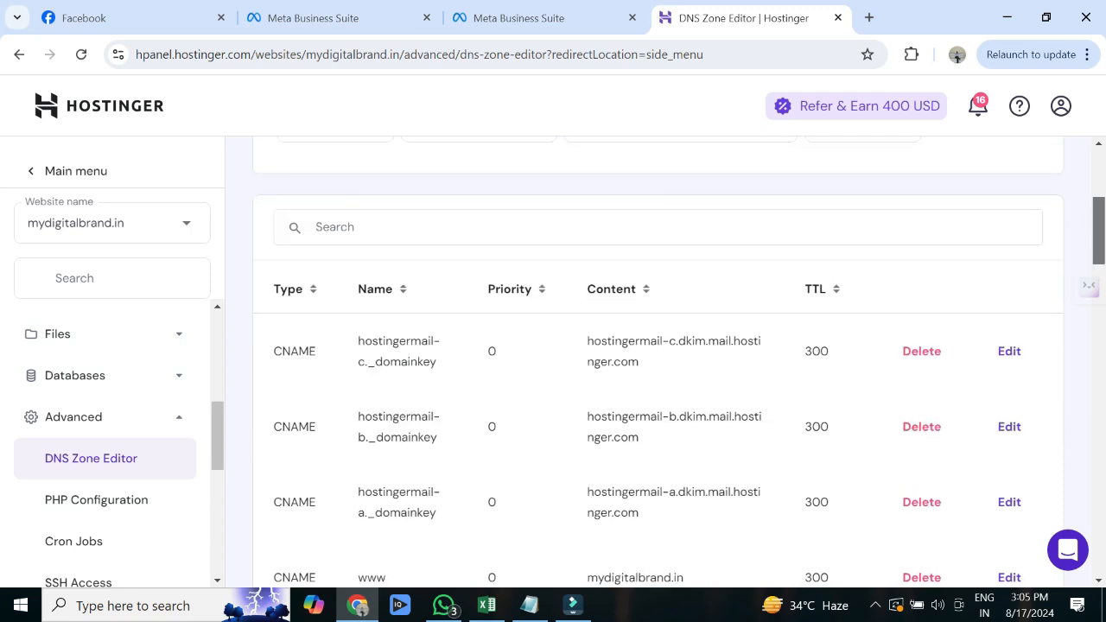
scroll(657, 363, up, 2)
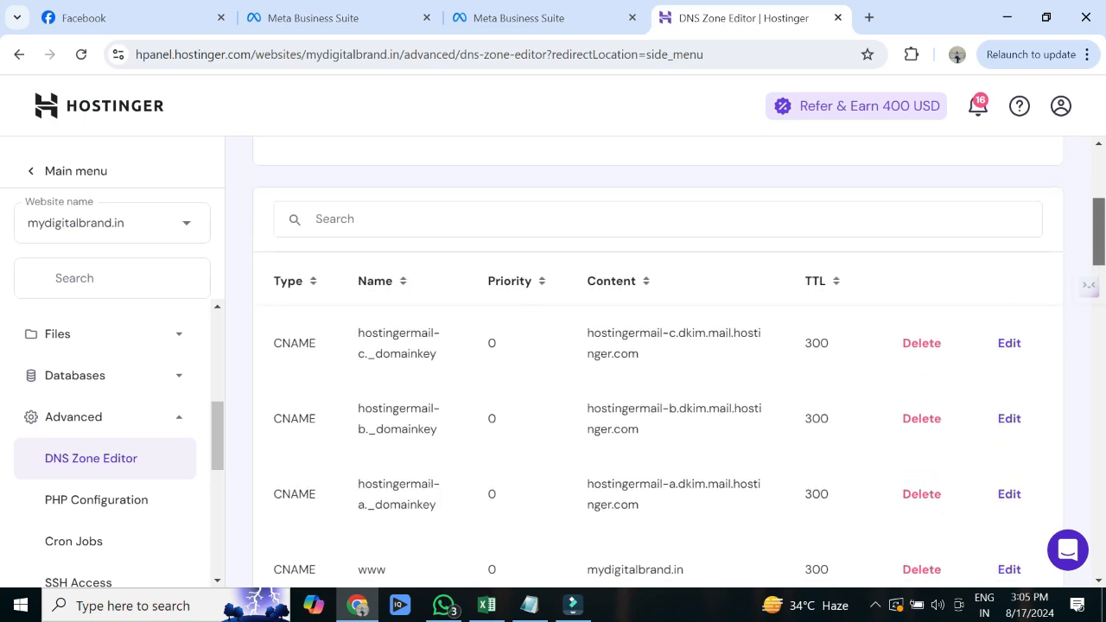
scroll(657, 363, down, 10)
scroll(657, 363, up, 2)
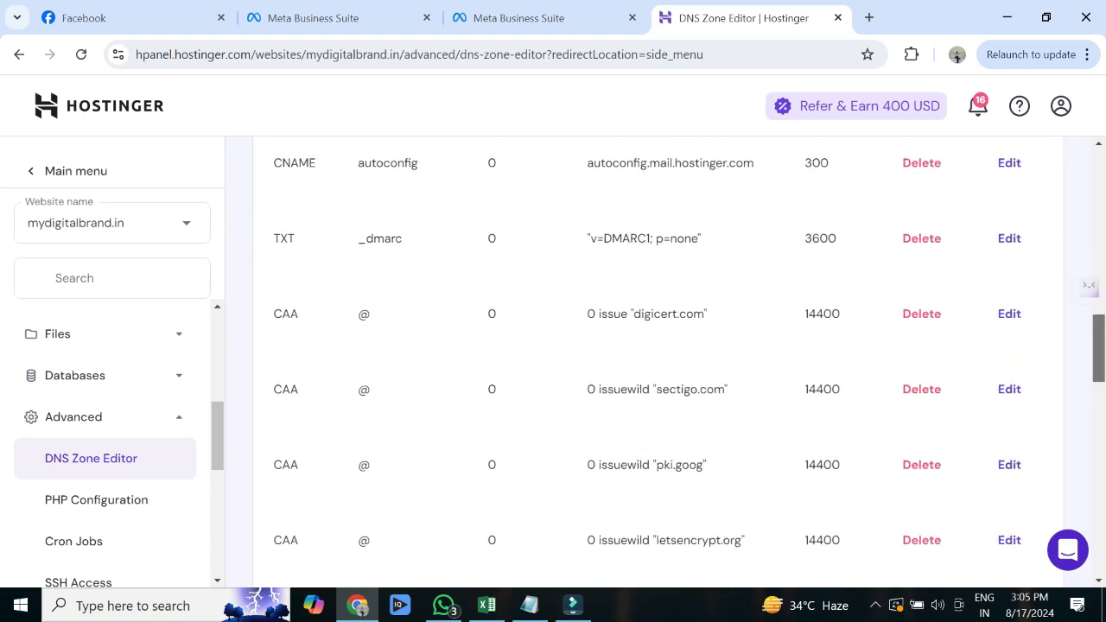
scroll(657, 363, down, 3)
scroll(657, 363, down, 8)
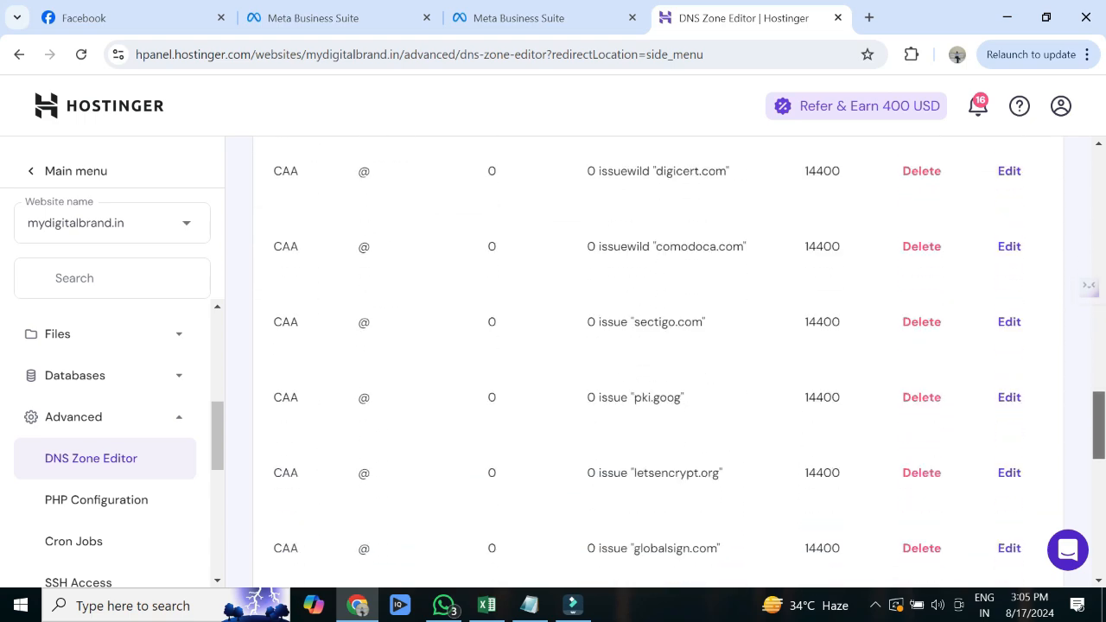
scroll(657, 363, down, 1)
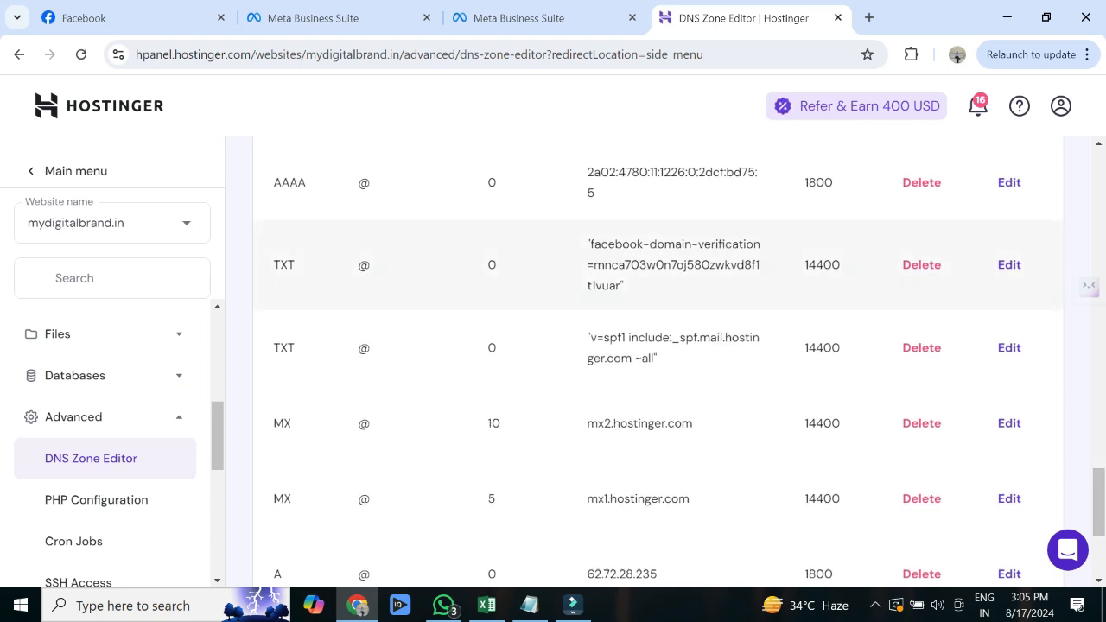
drag(626, 287, 272, 264)
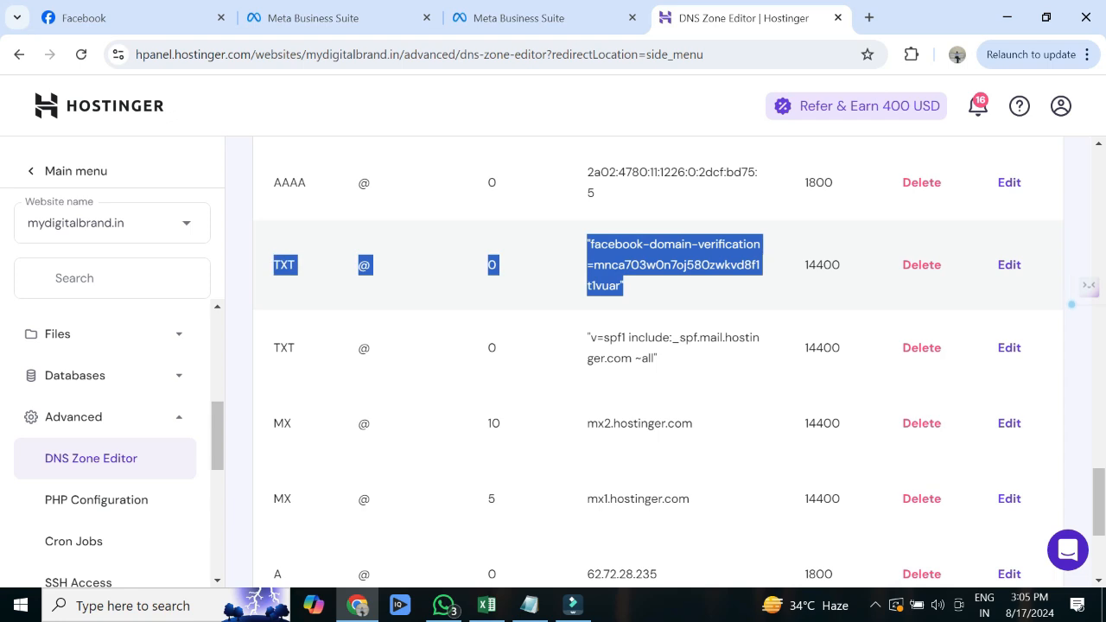
- Verify mydigitalbrand.in and reload the Domains list to see its Verified status
click(518, 18)
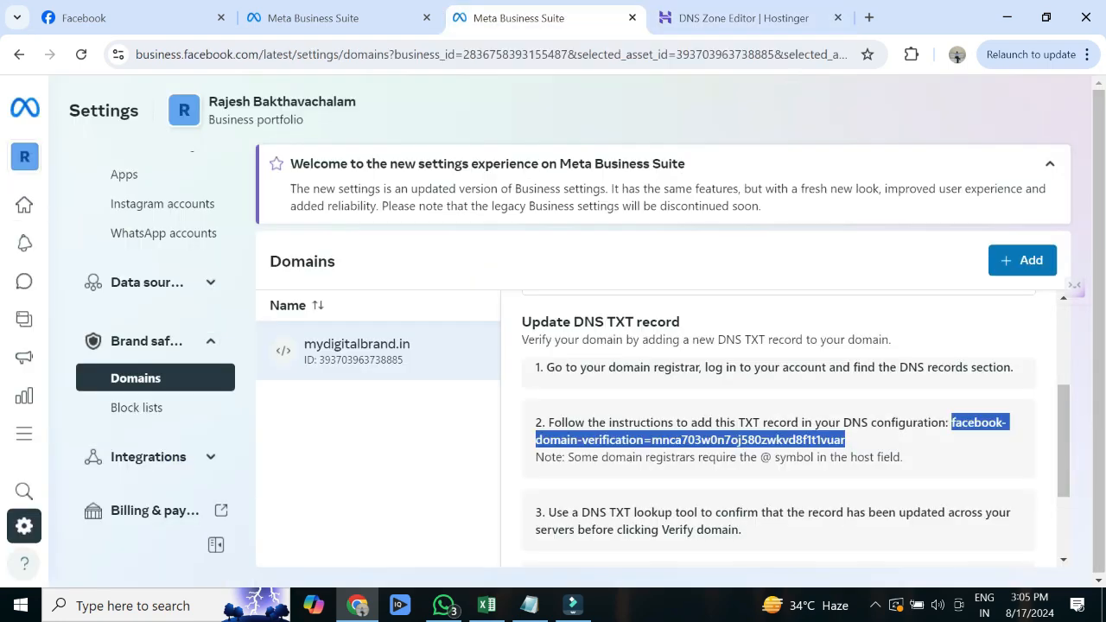
scroll(778, 433, down, 3)
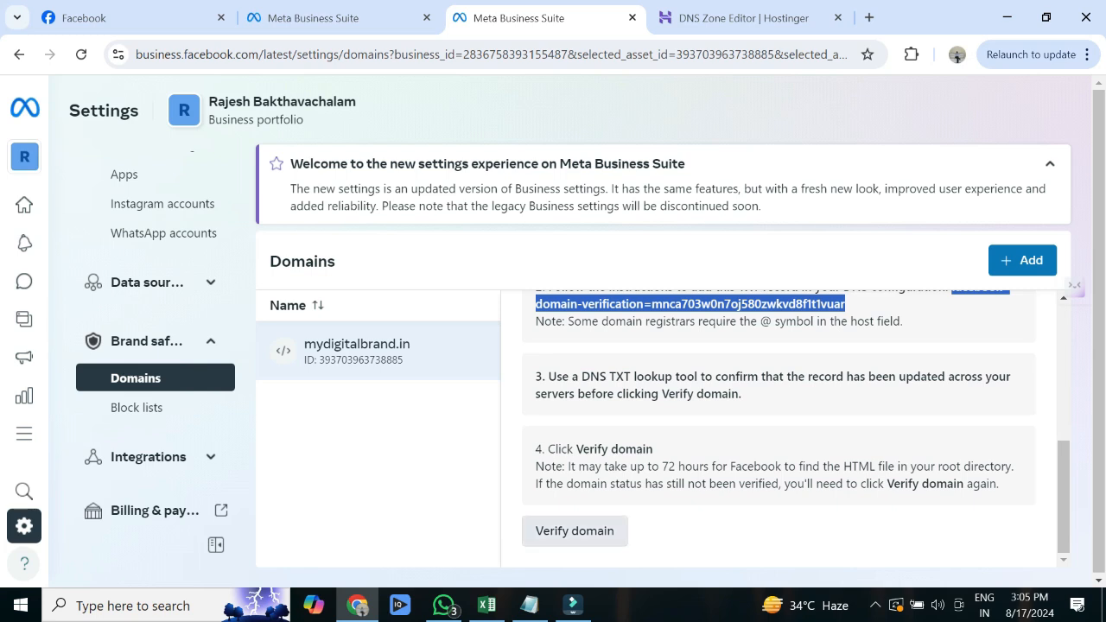
click(575, 532)
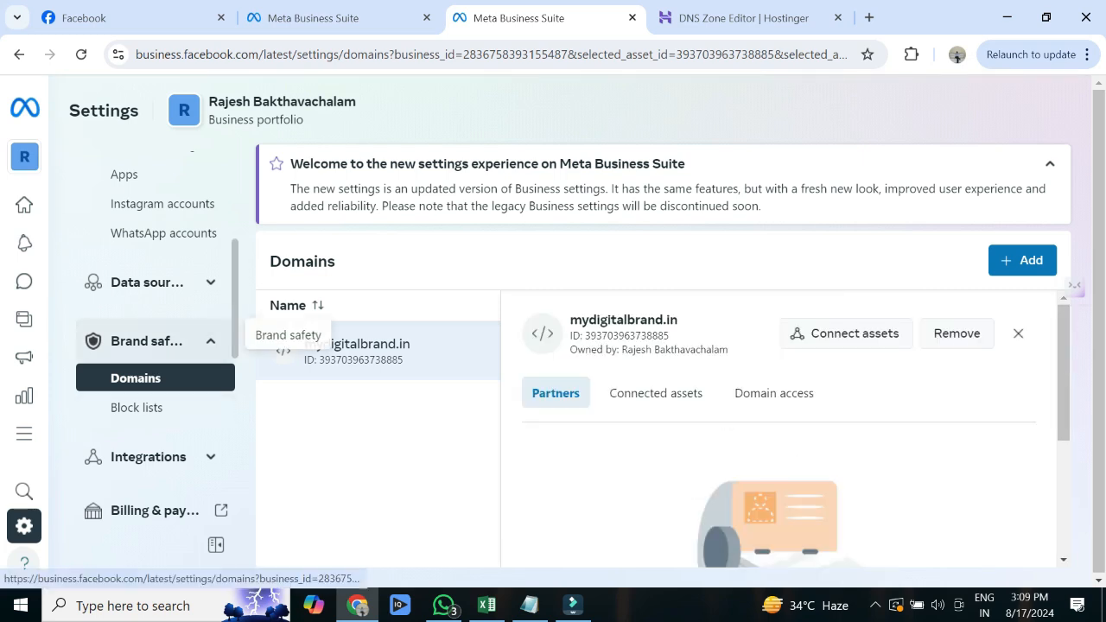
click(147, 342)
click(147, 341)
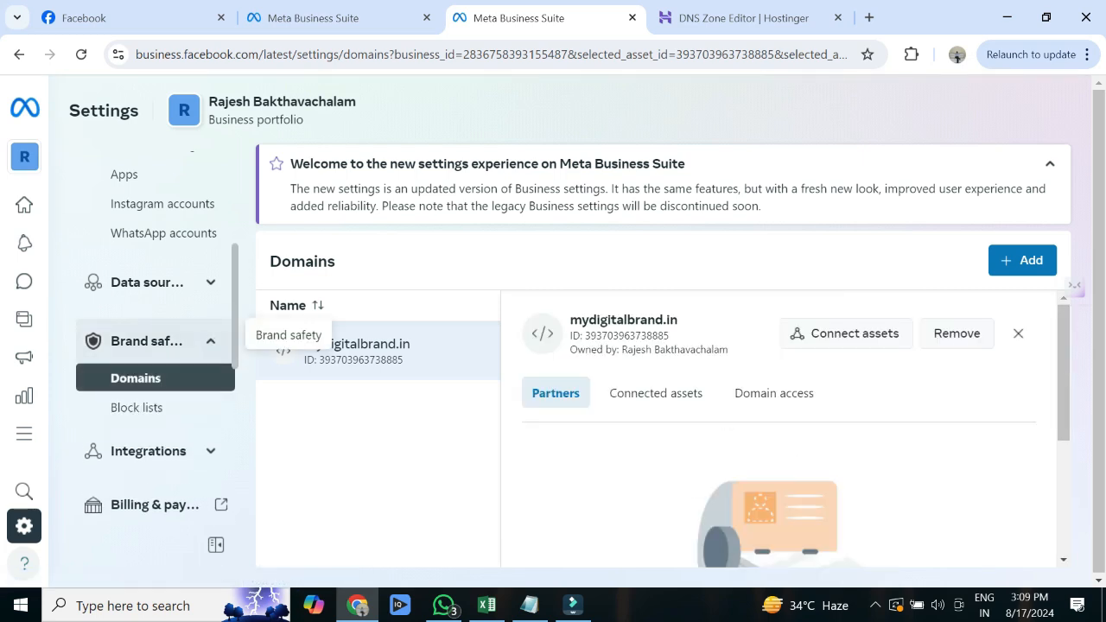
click(136, 378)
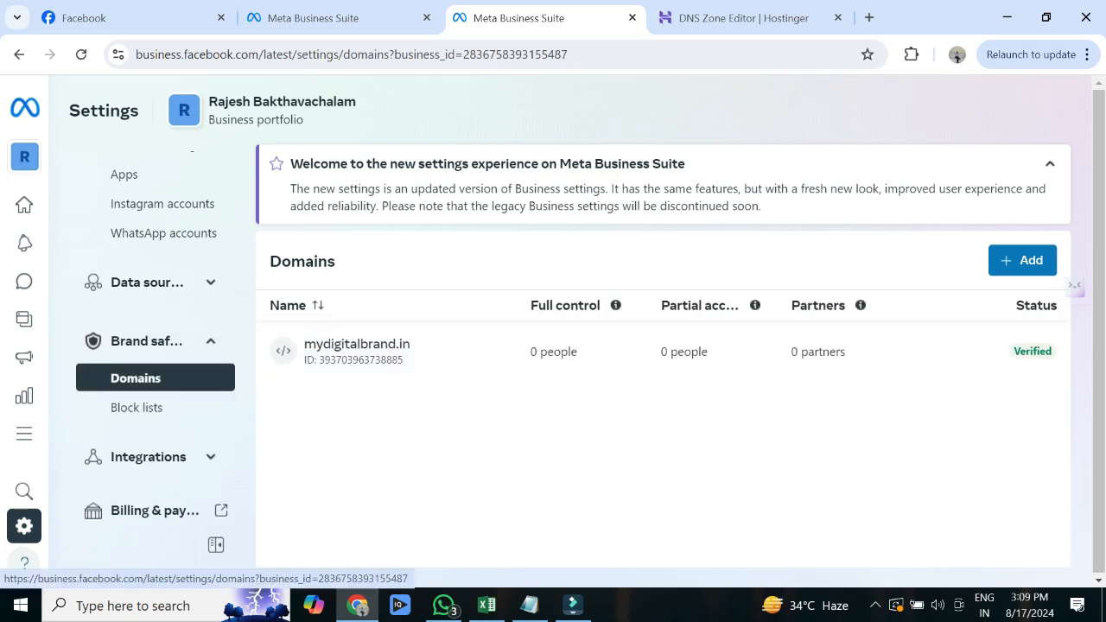